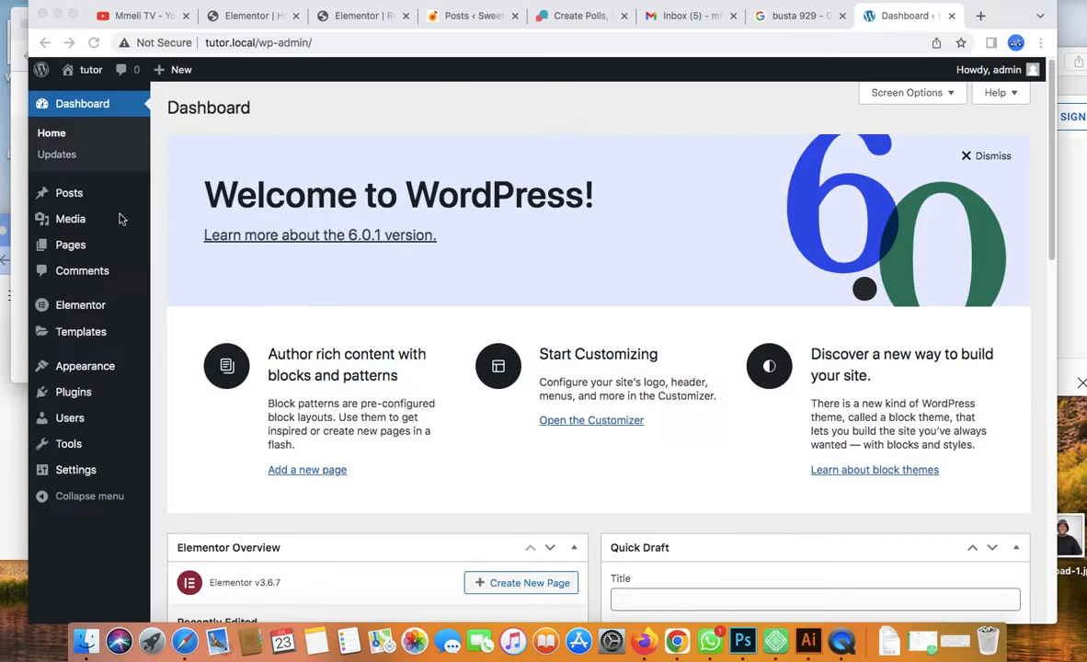
- Open the page for adding new plugins and search the plugin directory for "poll"
click(86, 398)
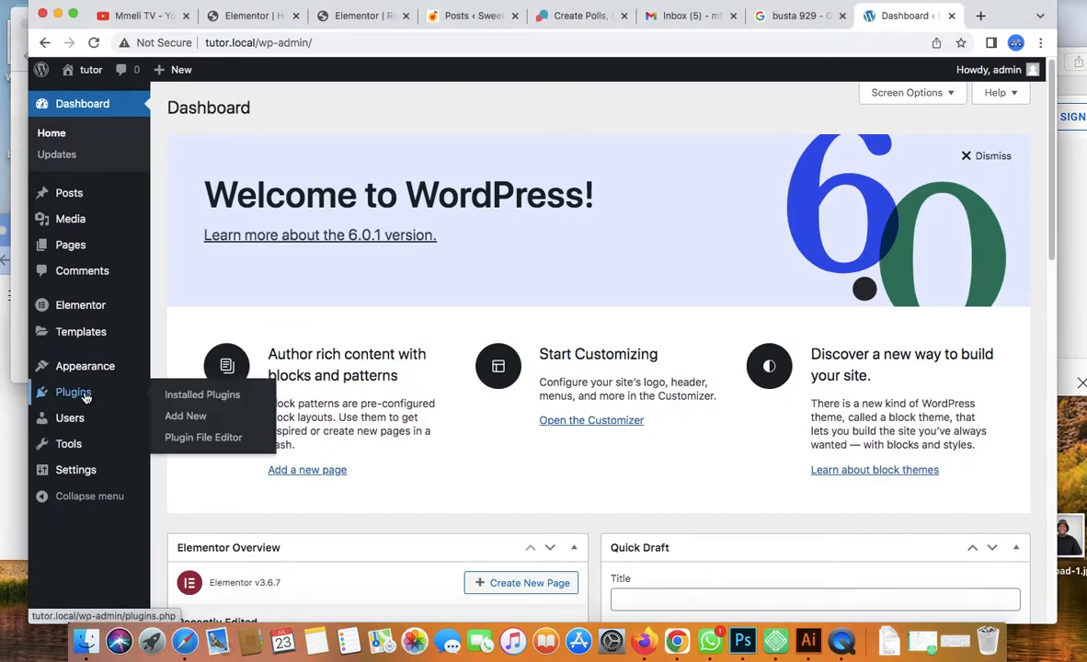
click(86, 397)
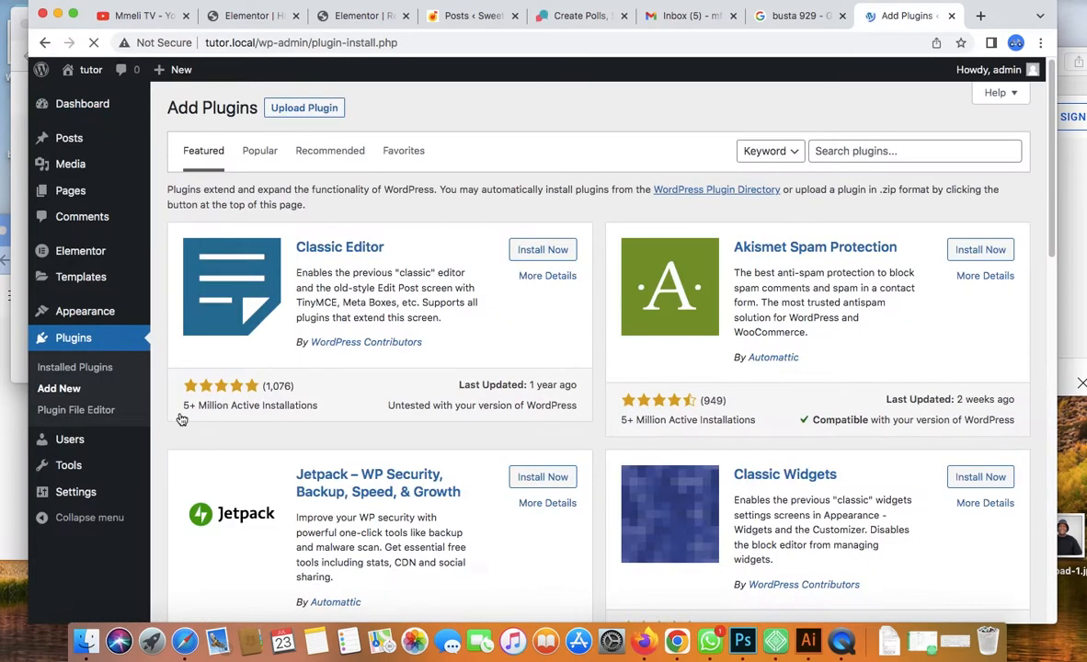
click(831, 151)
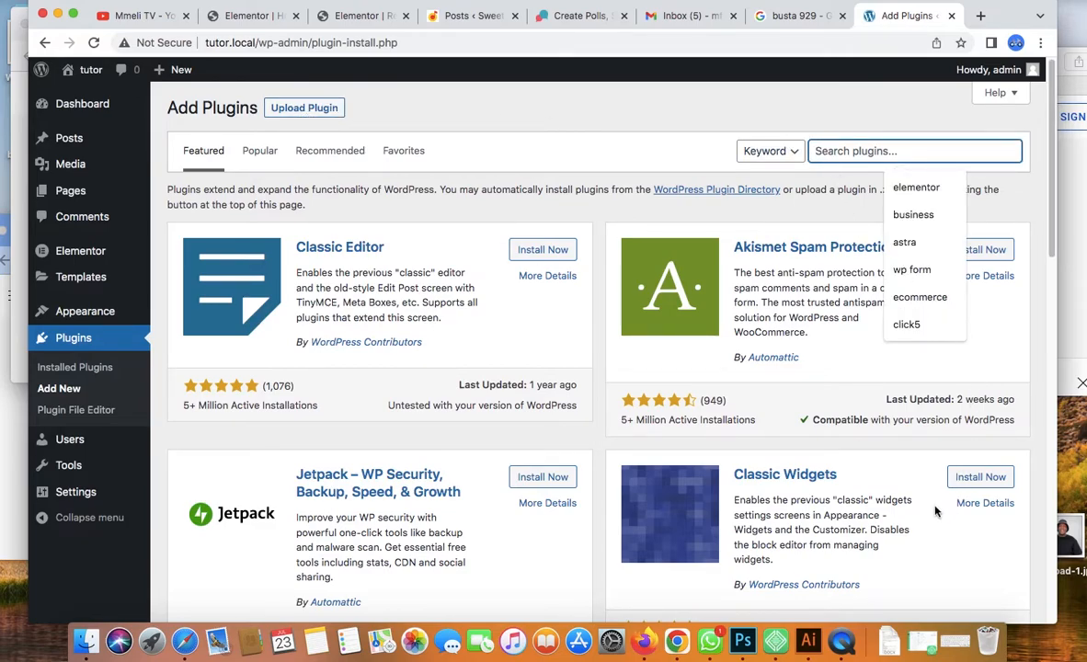
click(954, 641)
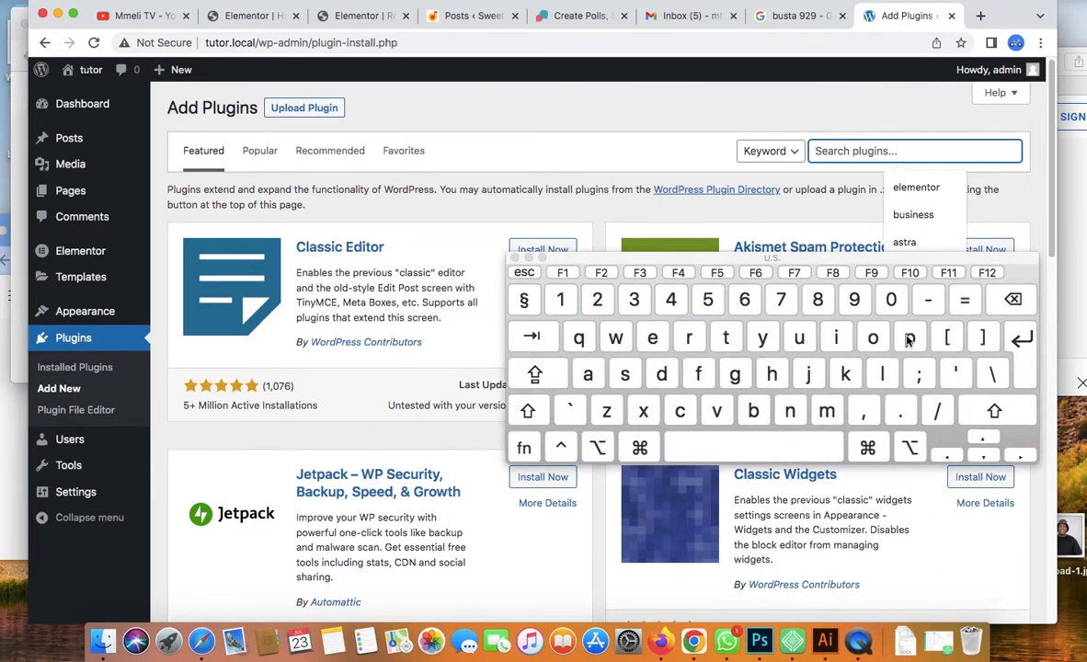
click(909, 337)
click(873, 337)
click(880, 369)
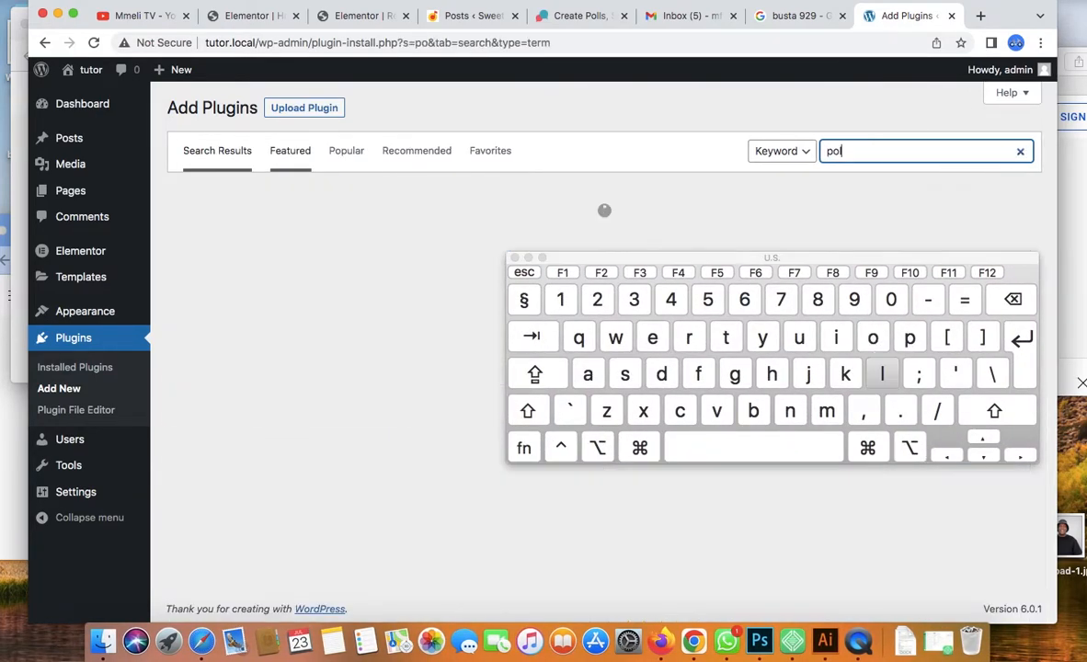
click(880, 370)
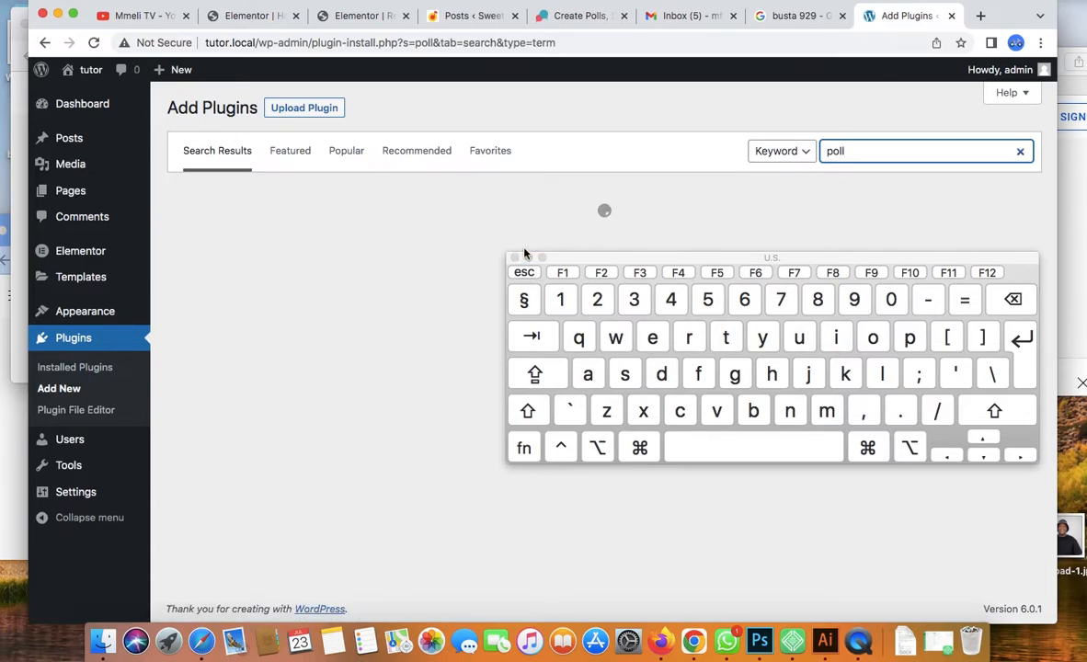
click(528, 258)
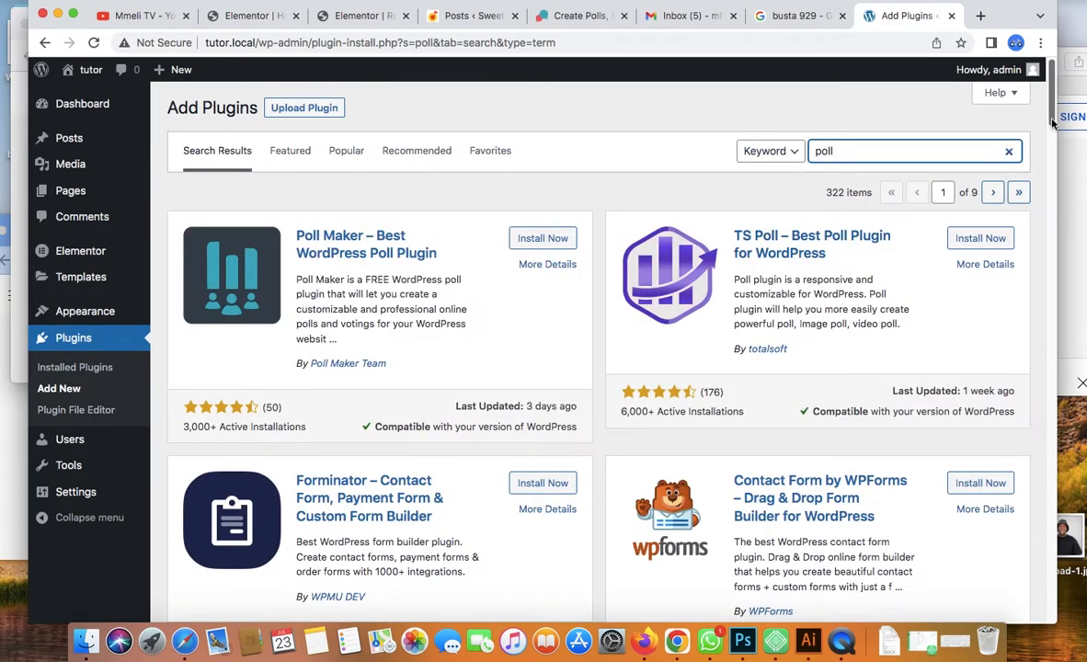
- Install and activate the Poll, Survey & Quiz Maker Plugin by Opinion Stage
drag(1054, 122, 1057, 235)
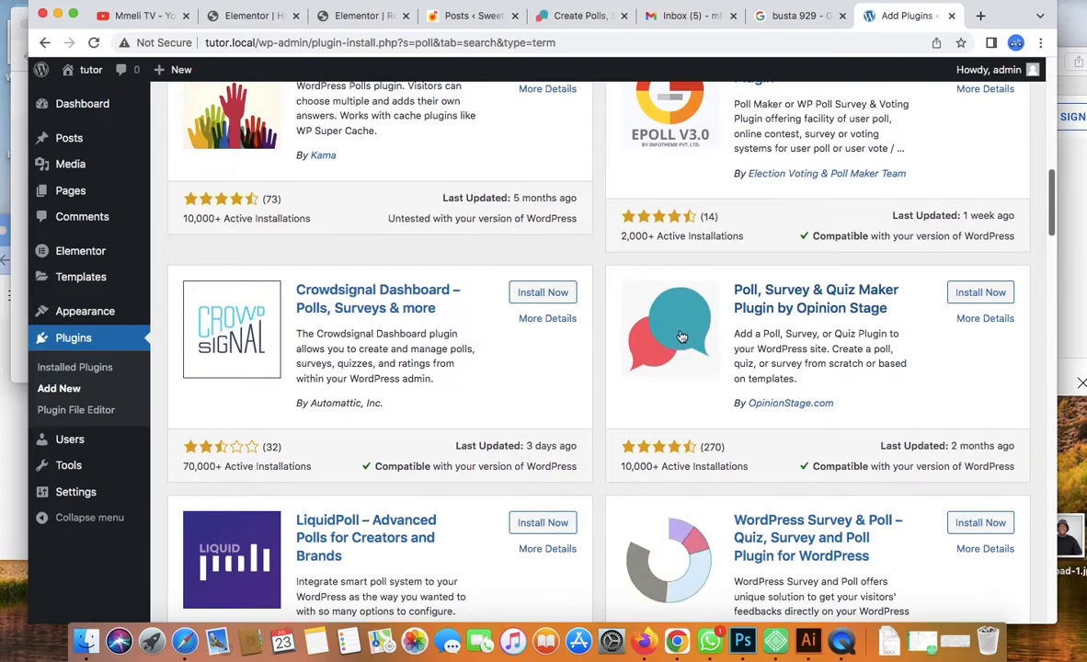
click(964, 298)
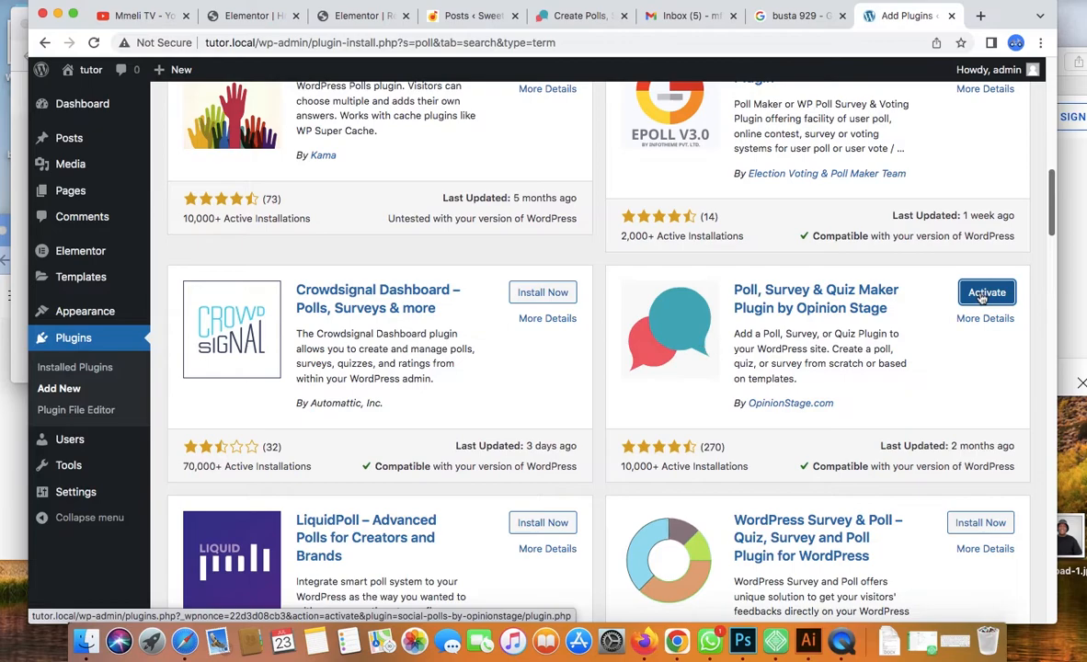
click(984, 292)
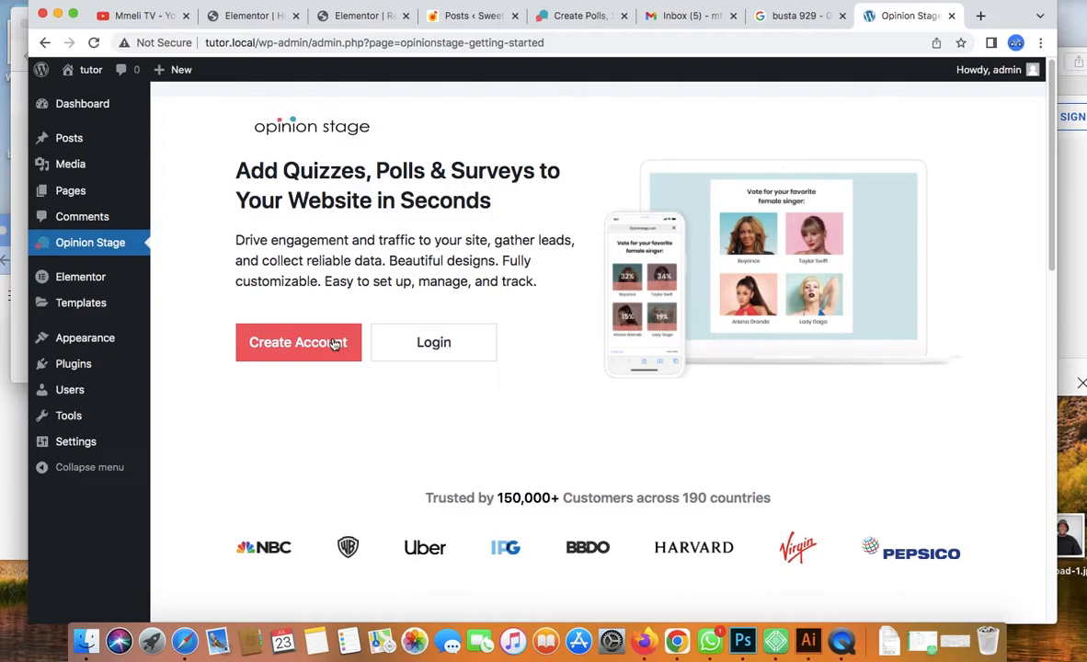
- Connect the plugin to an Opinion Stage account, trying both the login and the account creation options
click(422, 345)
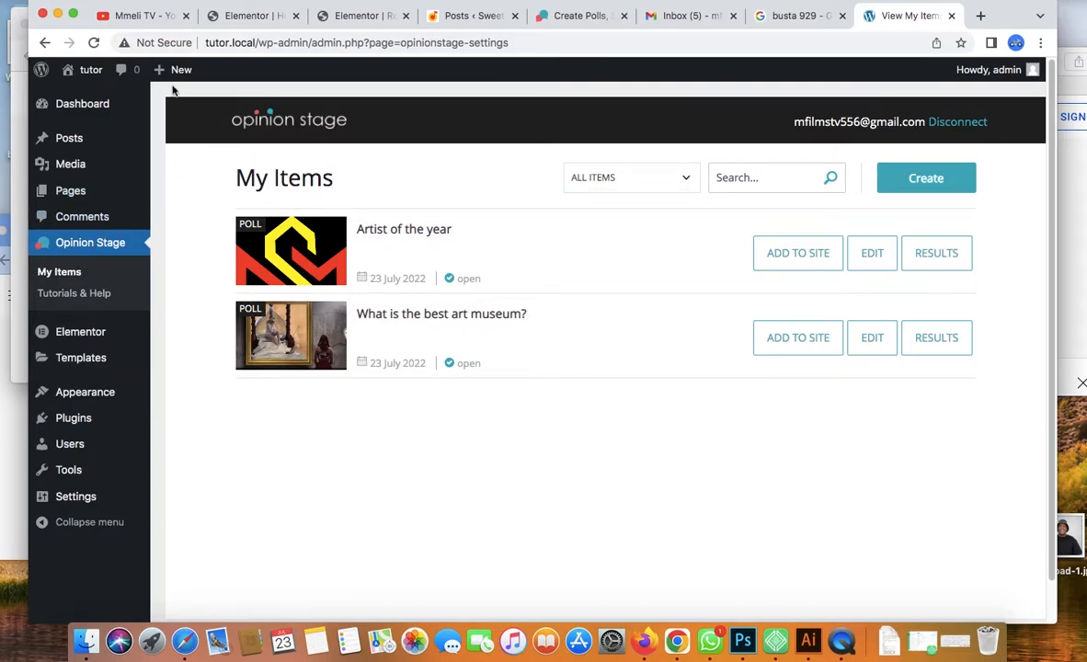
click(109, 279)
click(45, 43)
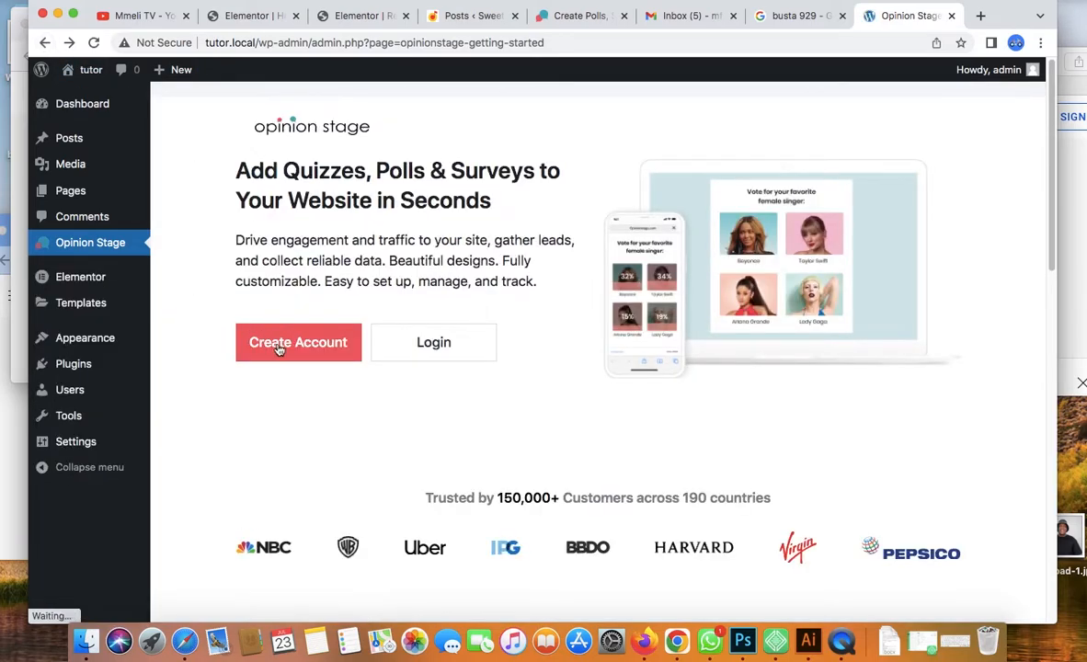
click(286, 352)
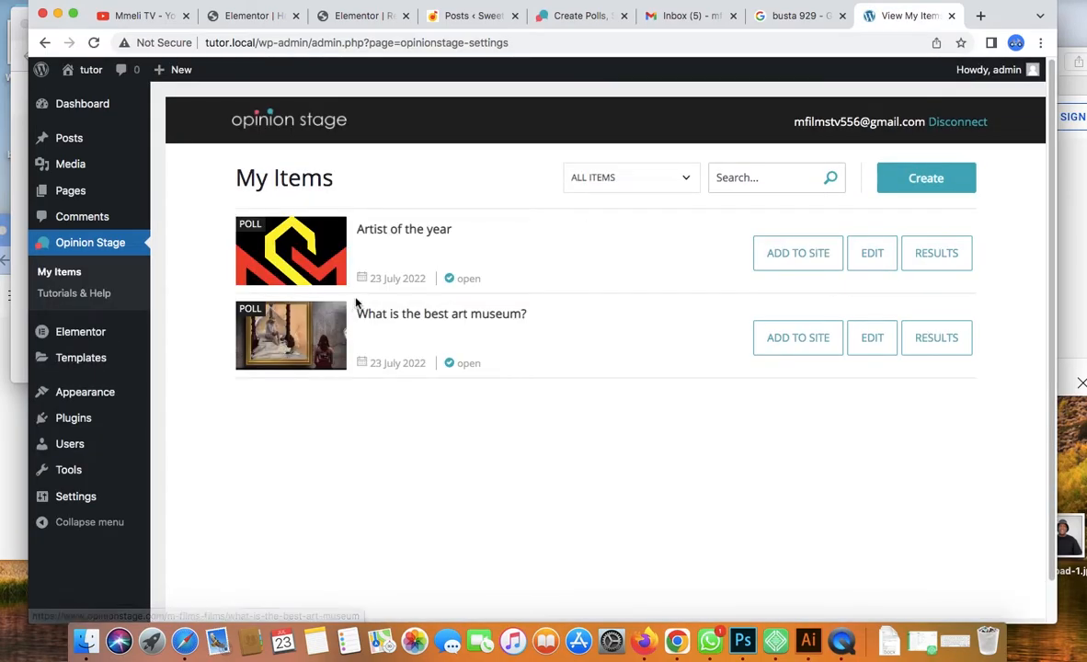
- Look over the connected account, the item type filter and the search field on the My Items page
click(947, 129)
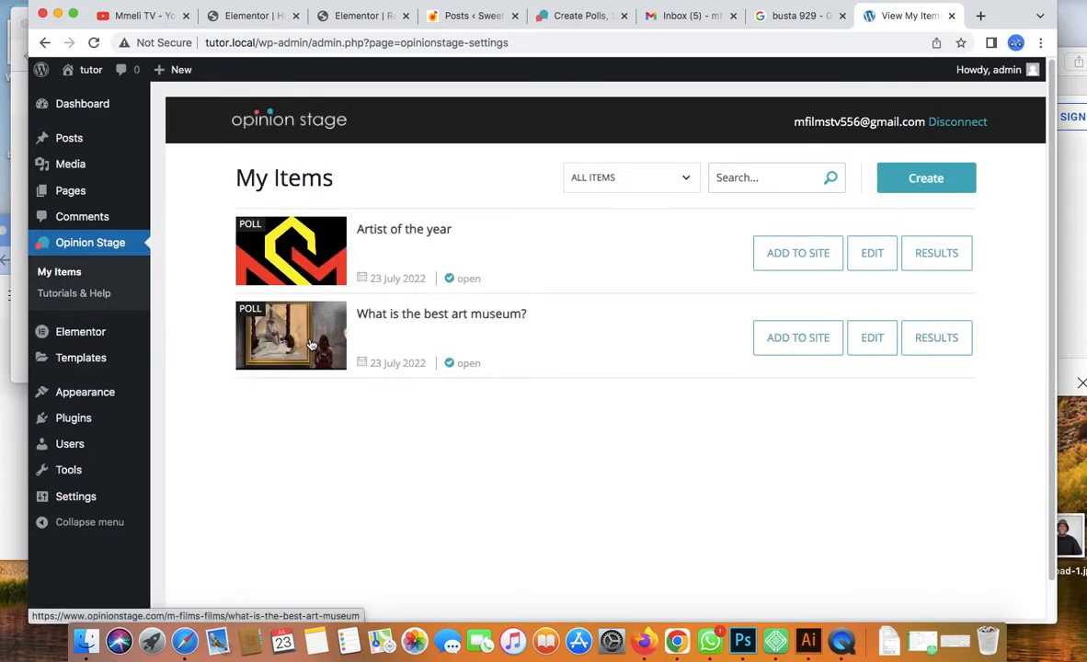
click(955, 126)
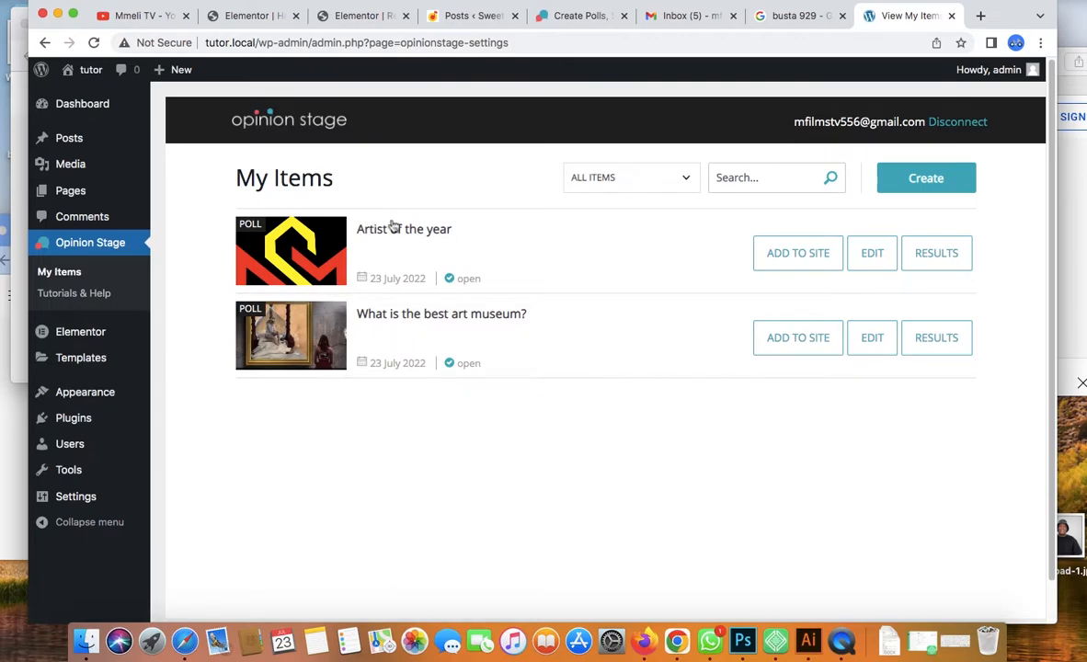
click(603, 179)
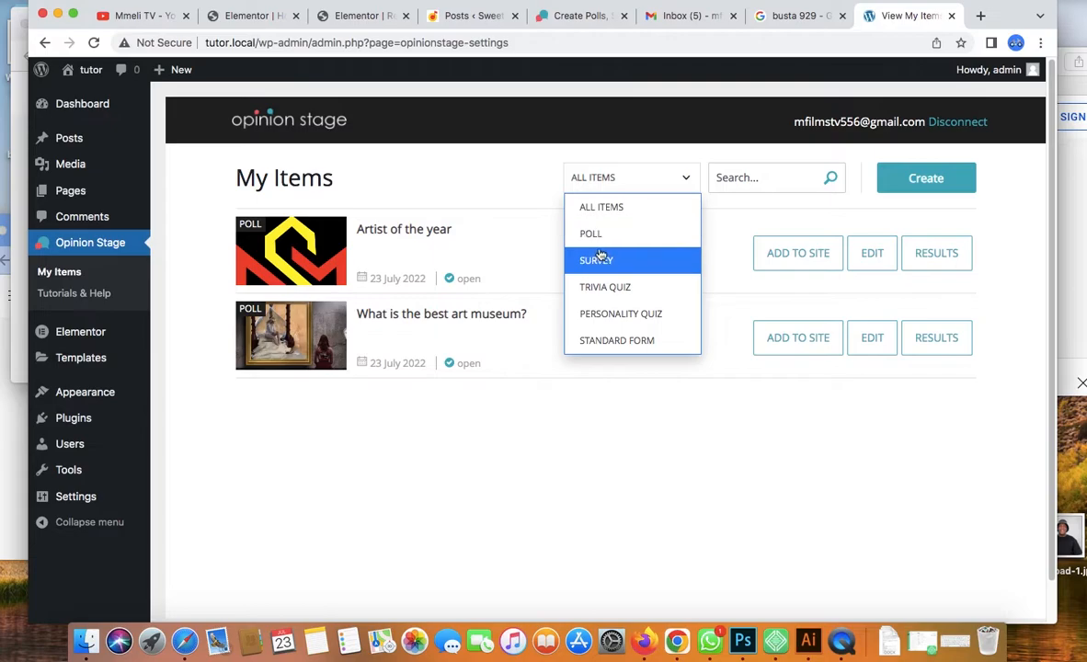
click(785, 179)
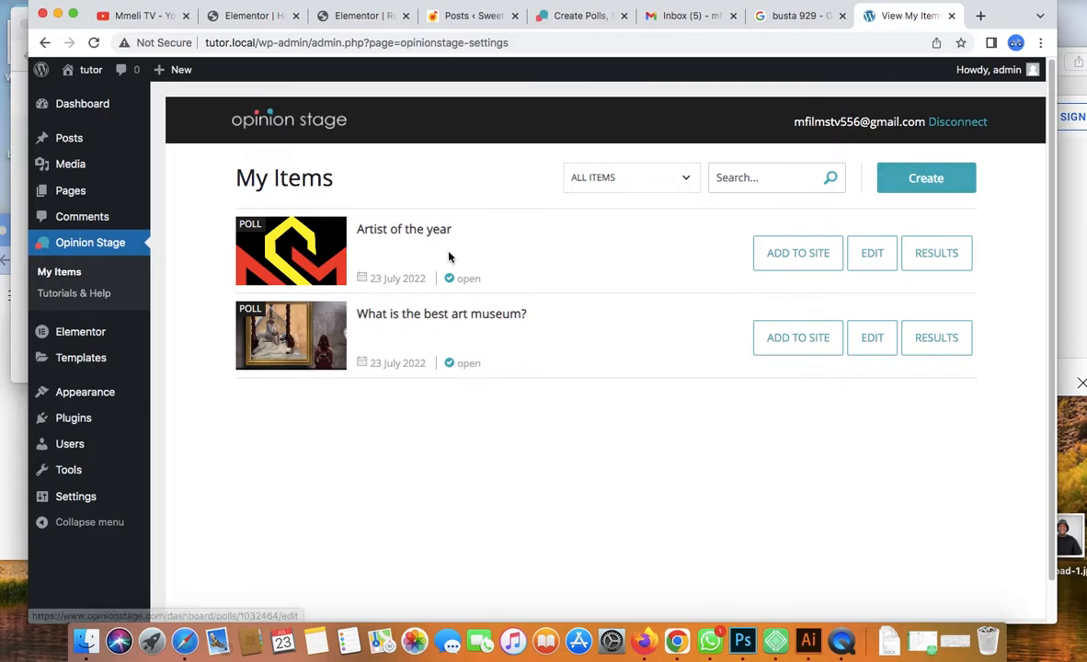
- Start creating a new Opinion Stage item and open the List Poll - Multiple Answer template from the poll templates
click(915, 182)
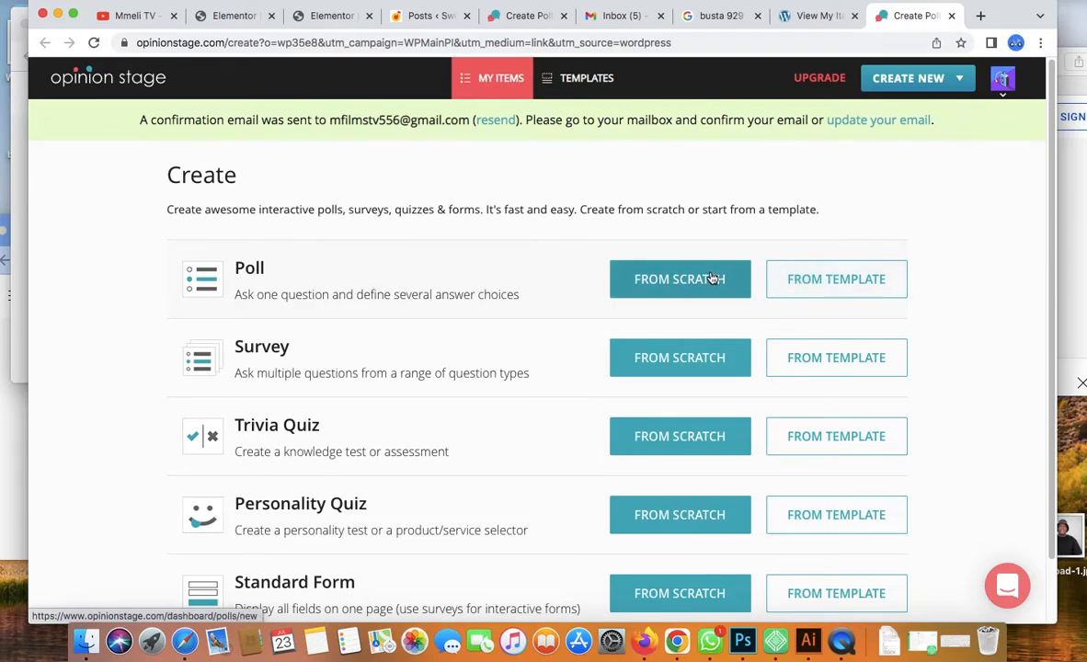
click(809, 286)
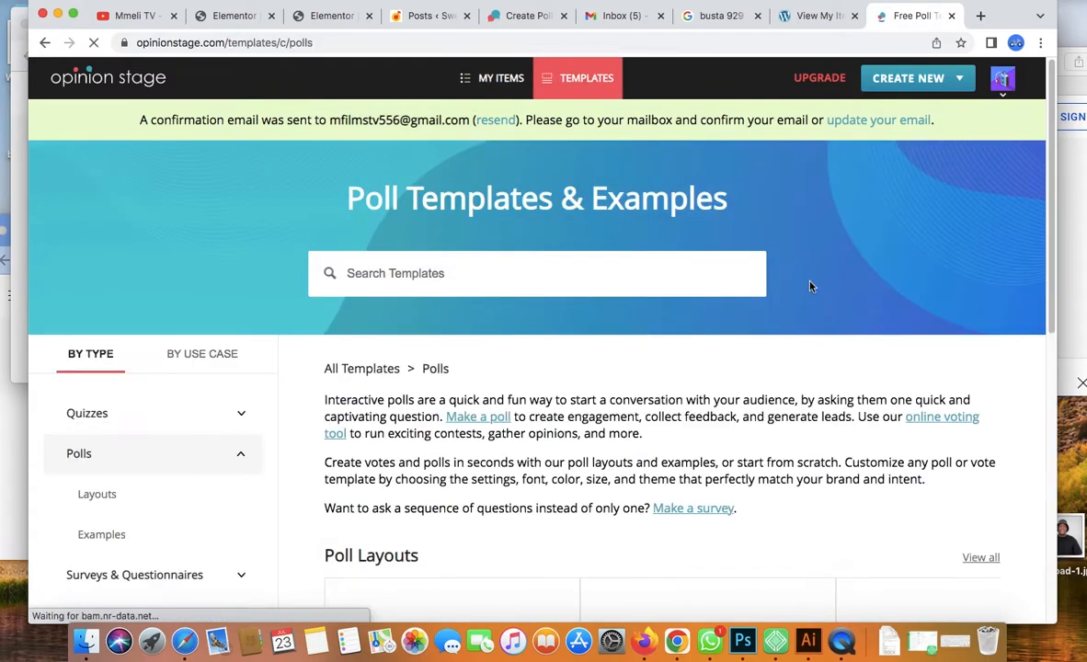
drag(1048, 228, 1050, 294)
drag(1053, 358, 1041, 402)
click(700, 297)
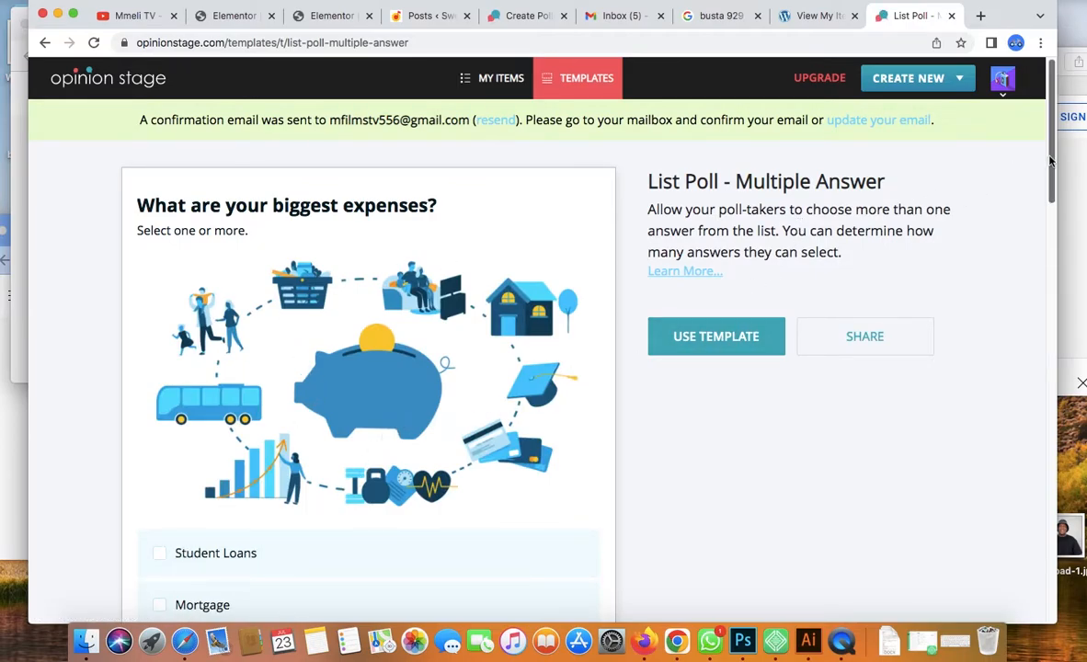
- Start a poll from the List Poll - Multiple Answer template and look over its question and answer choices
scroll(1043, 277, down, 5)
scroll(1030, 230, up, 5)
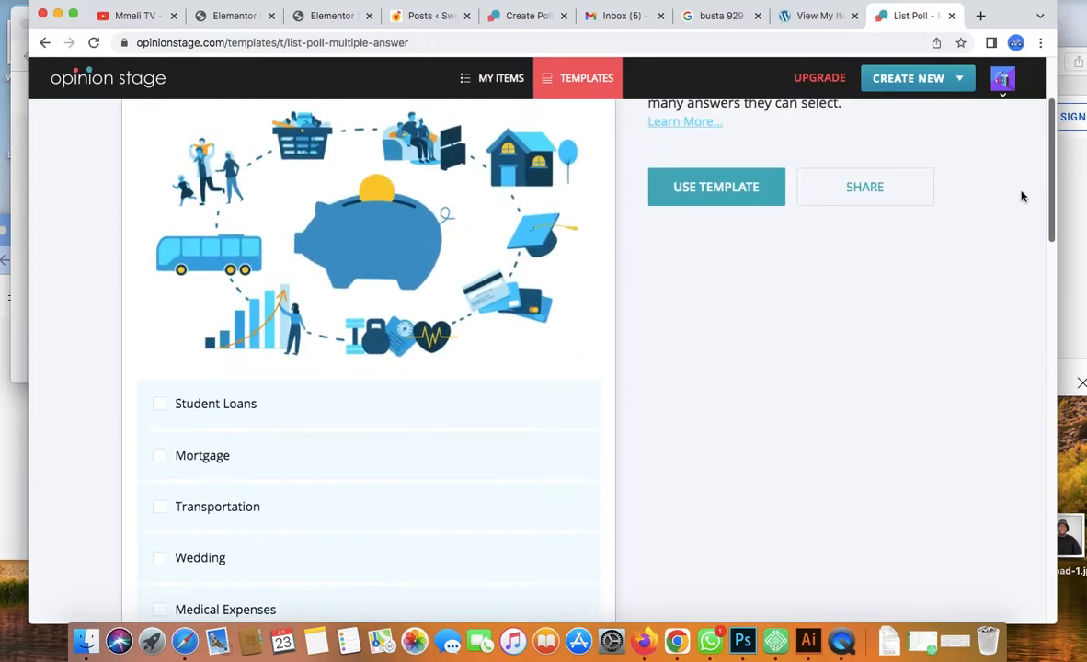
click(731, 224)
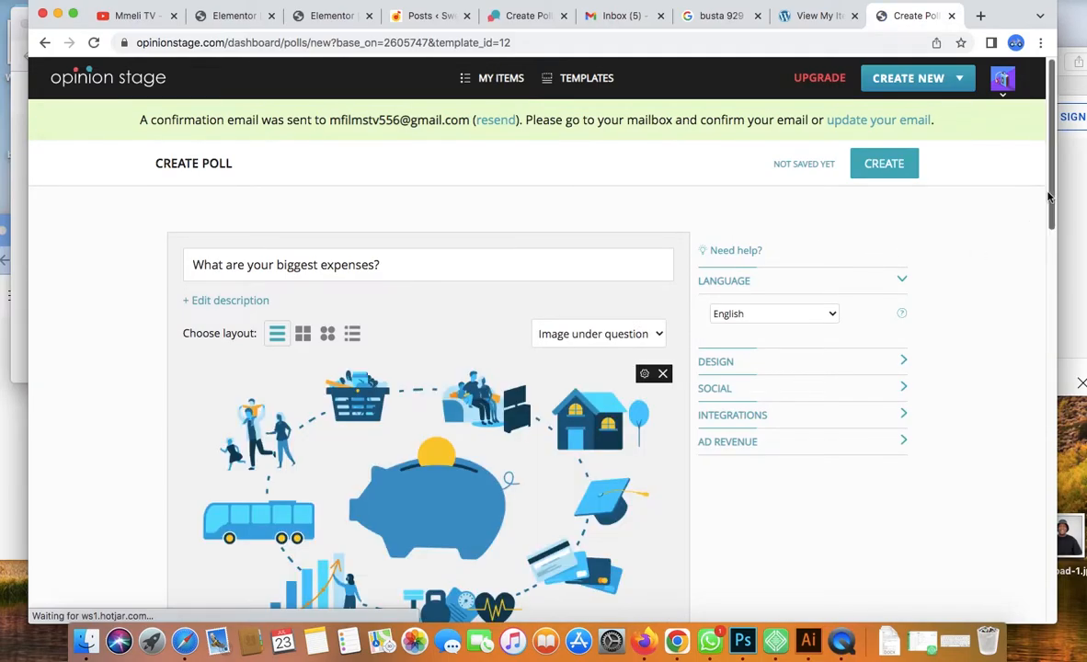
drag(380, 265, 272, 267)
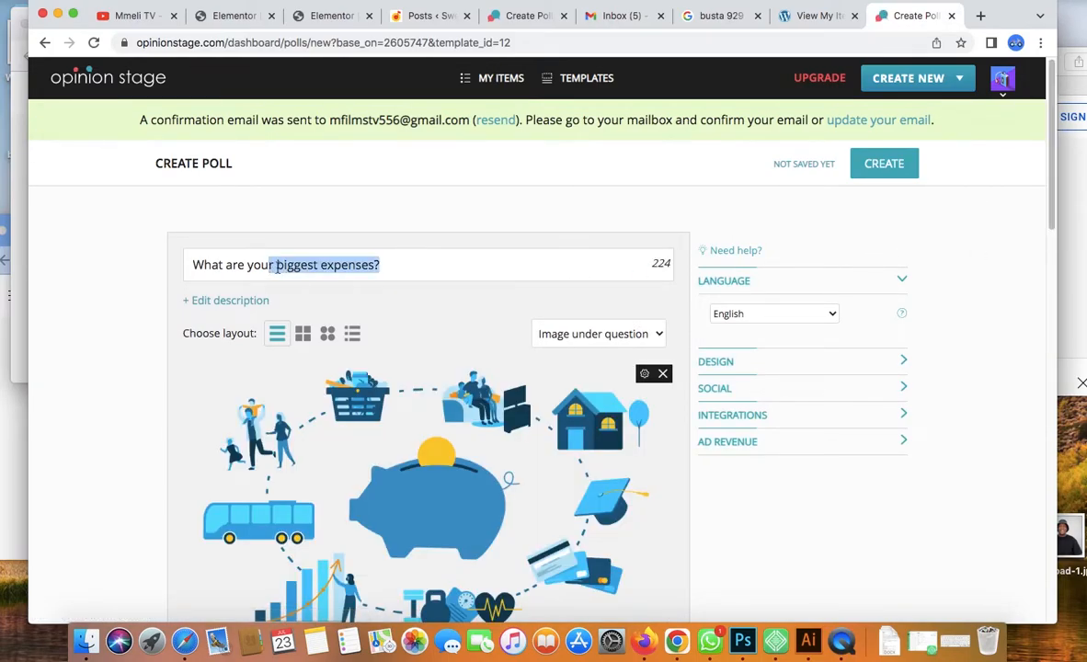
click(409, 258)
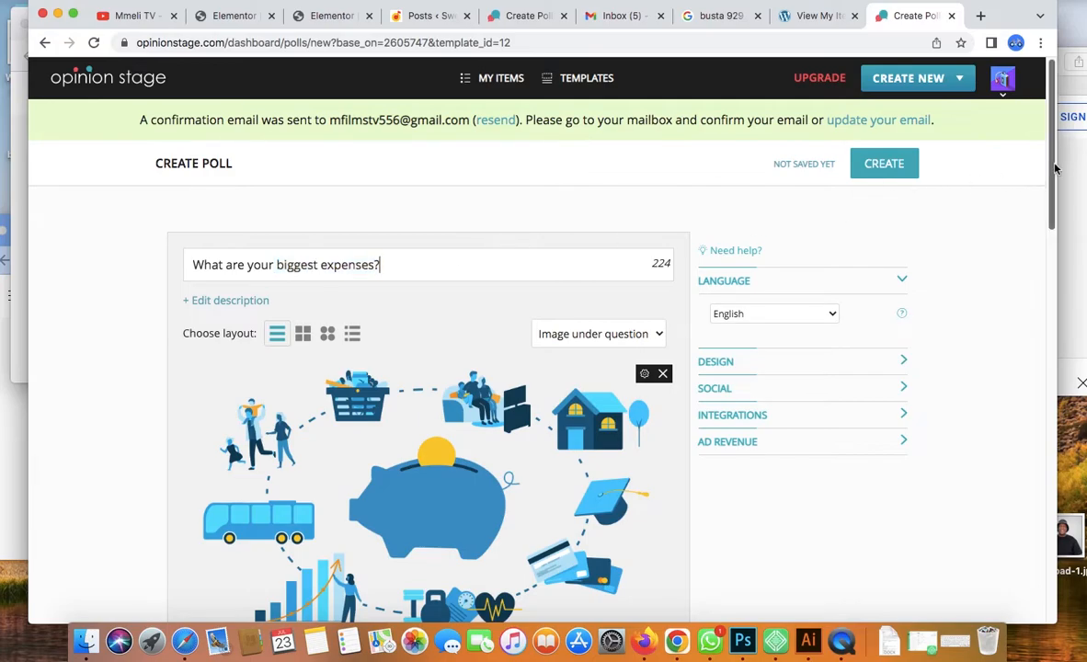
drag(1054, 167, 1042, 292)
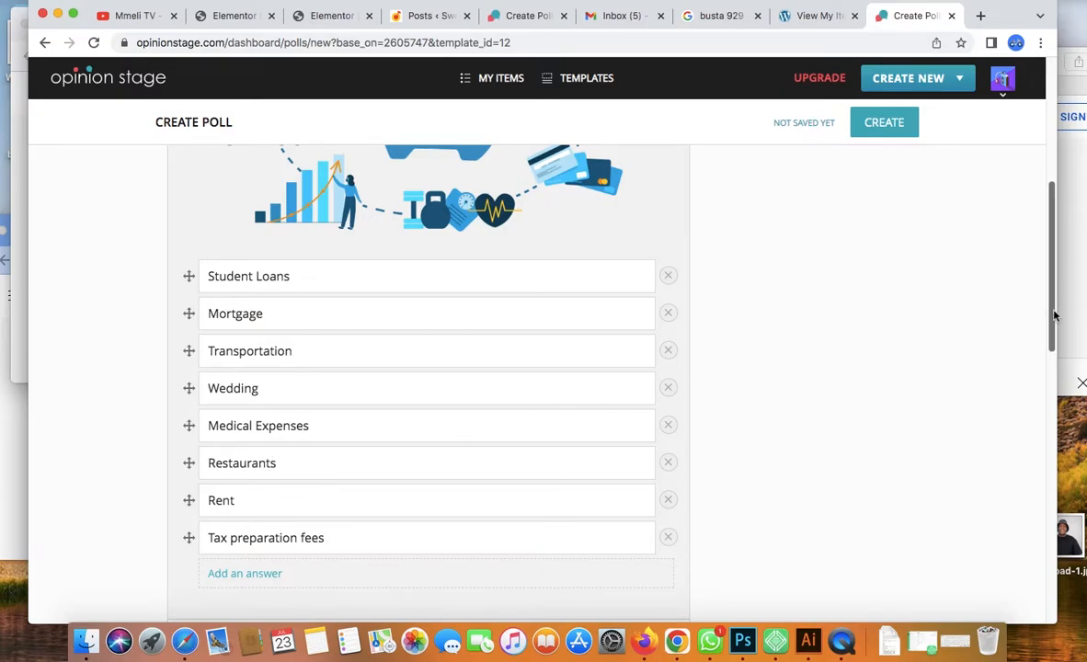
drag(1054, 315, 1054, 183)
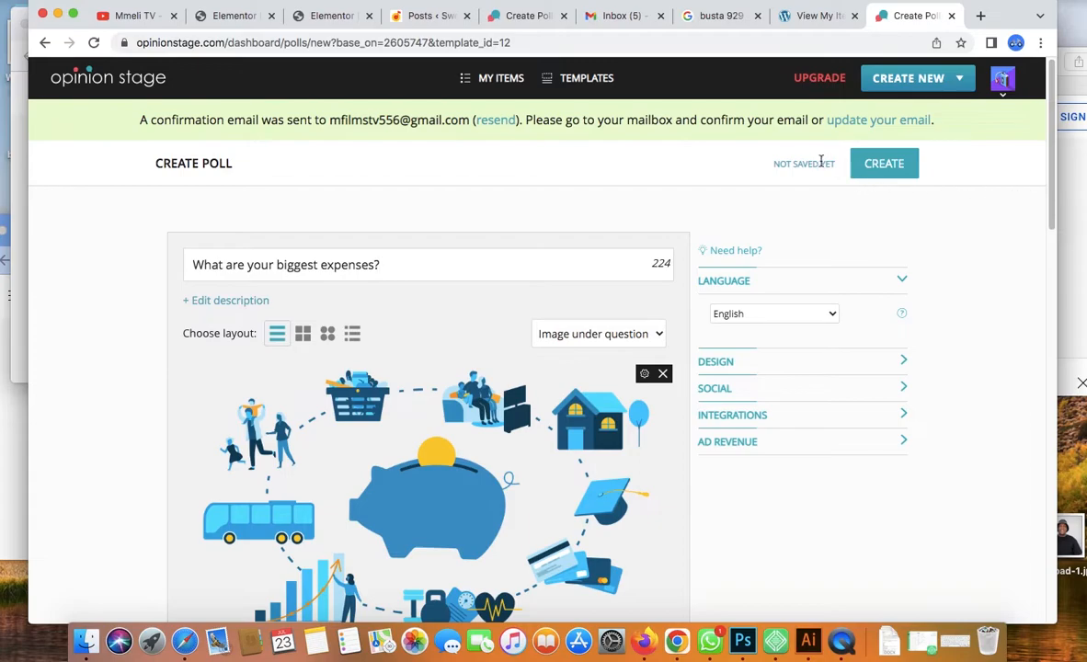
- Start a new blank poll and enter "Best artist" as its question
click(893, 79)
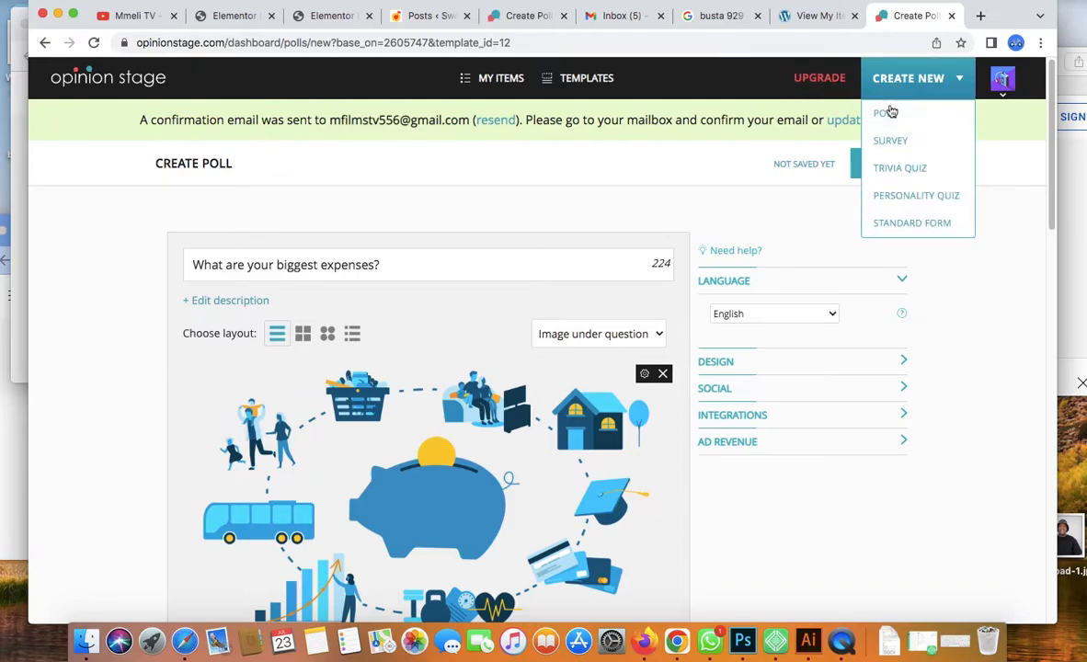
click(890, 114)
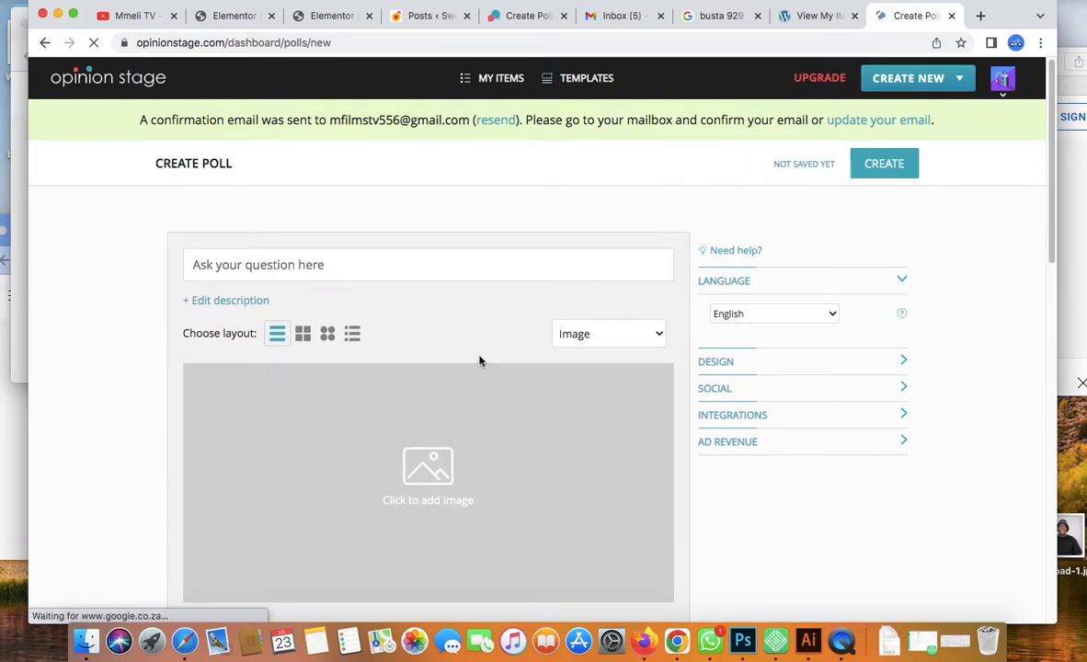
click(335, 261)
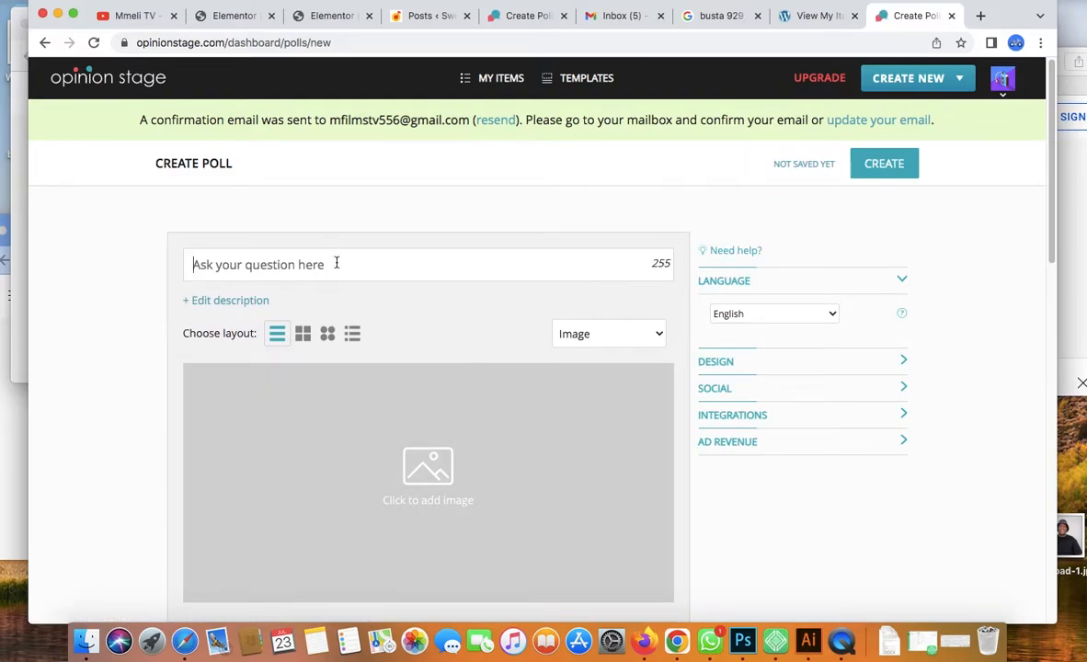
click(954, 639)
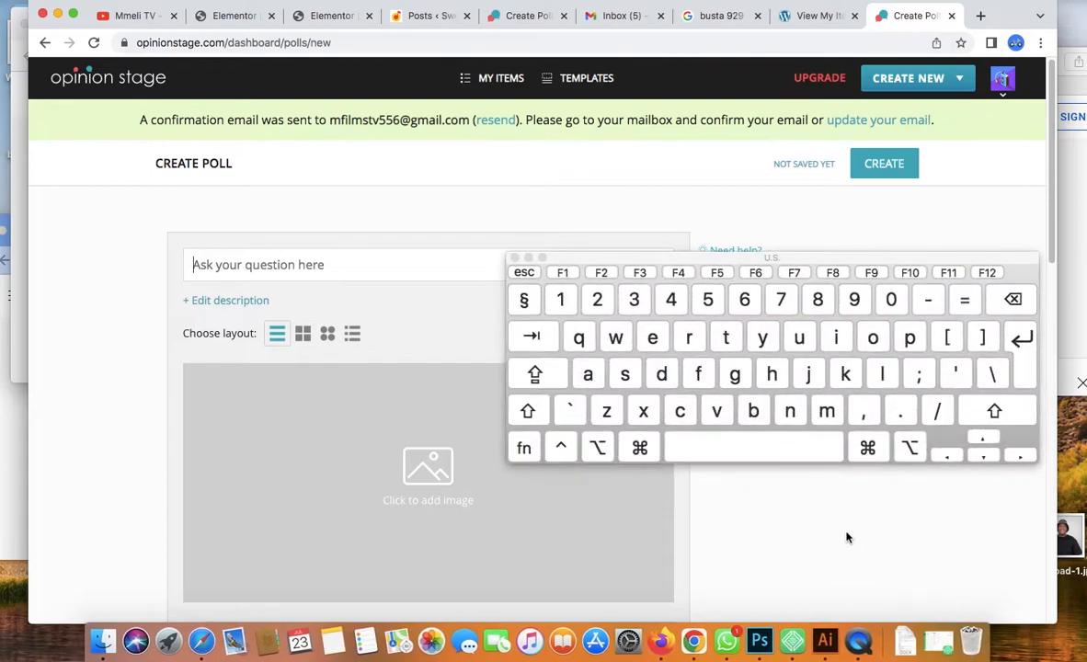
text(B)
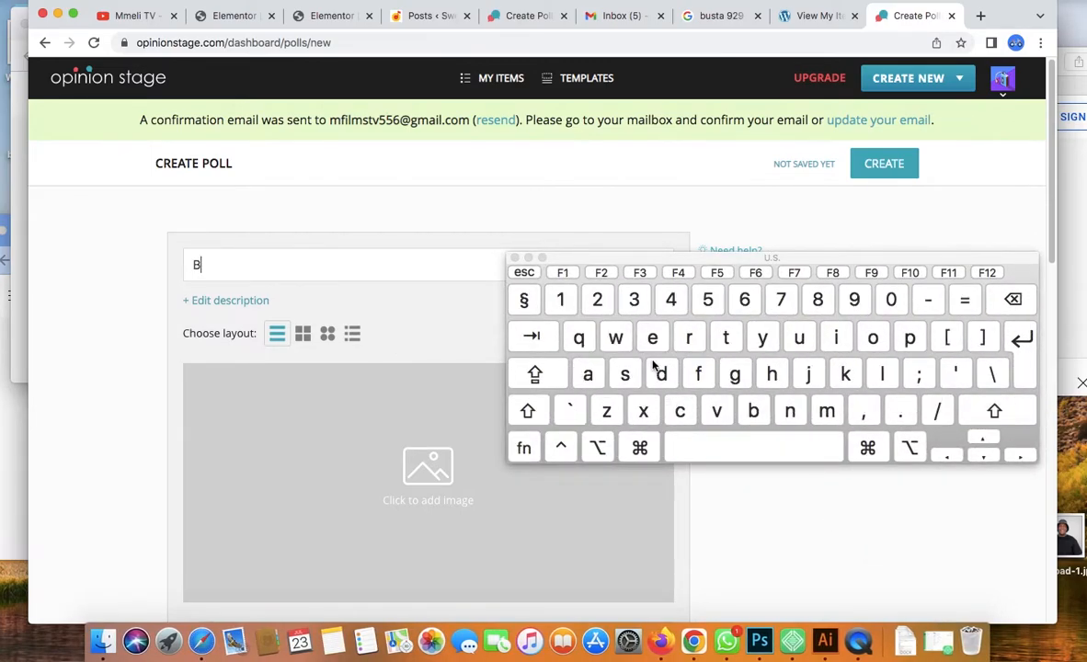
text(est art)
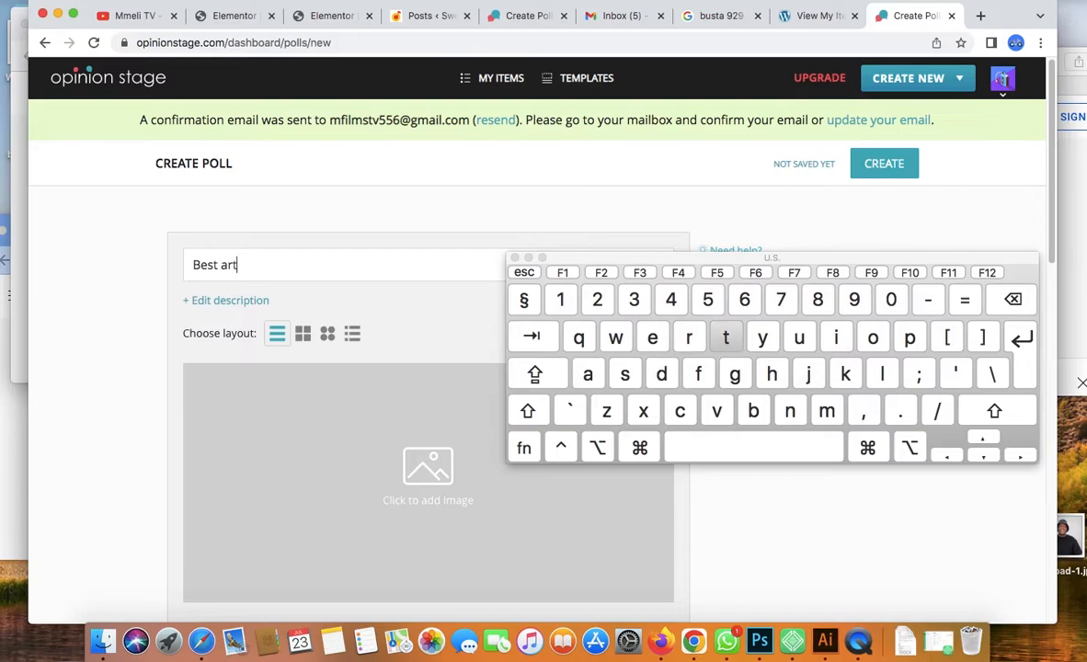
text(ist)
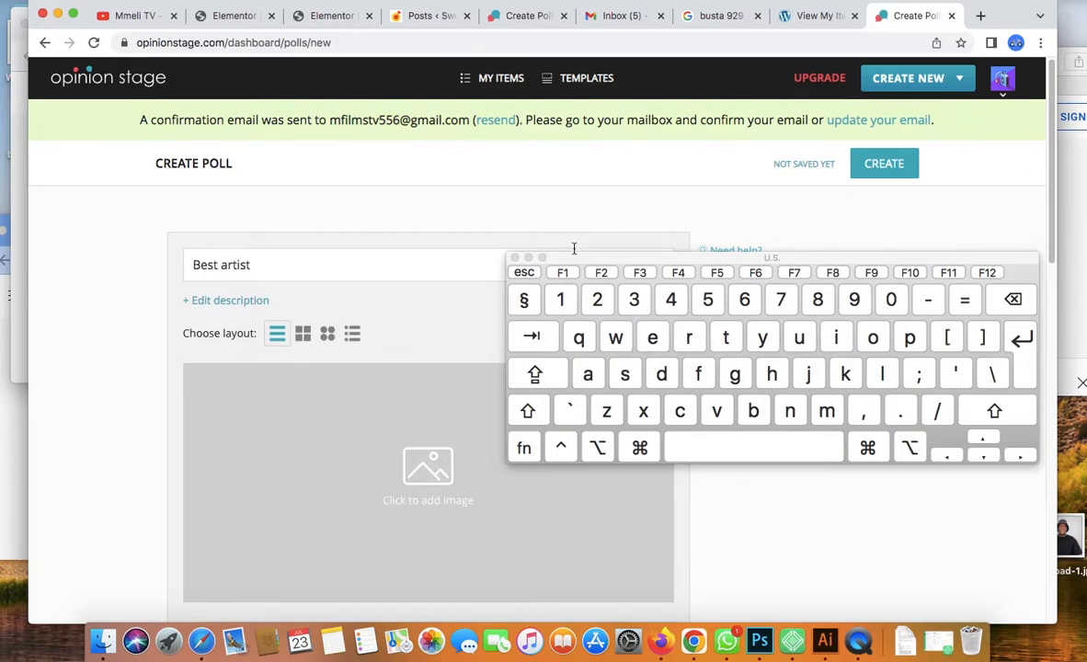
click(528, 257)
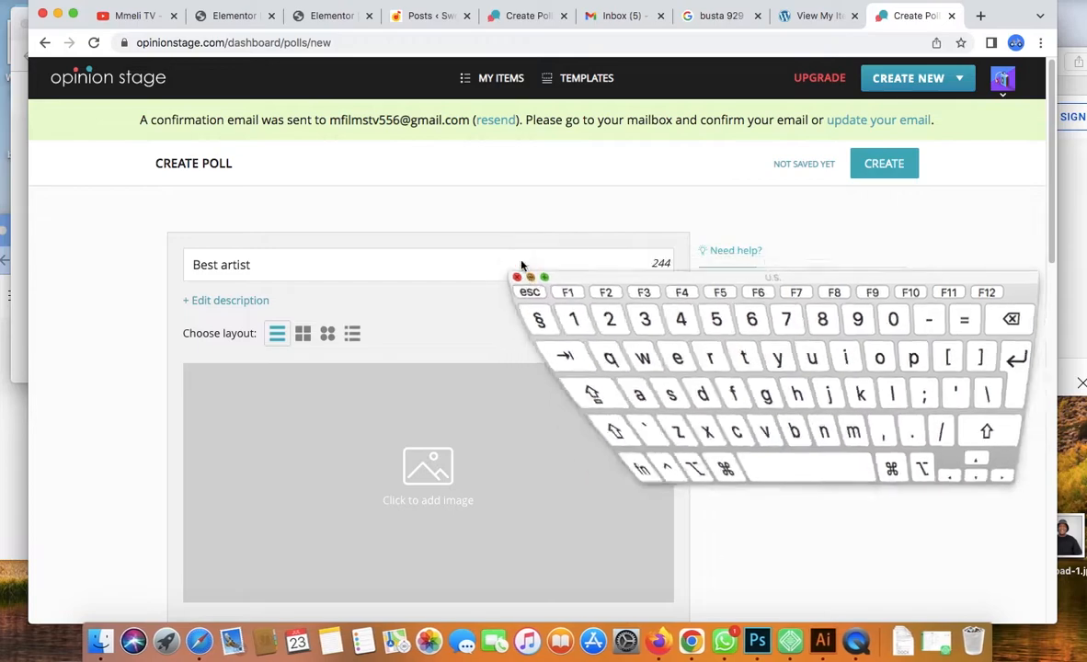
- Upload the desktop file "WEndy for site.png" as the poll's question image and accept its crop
click(429, 480)
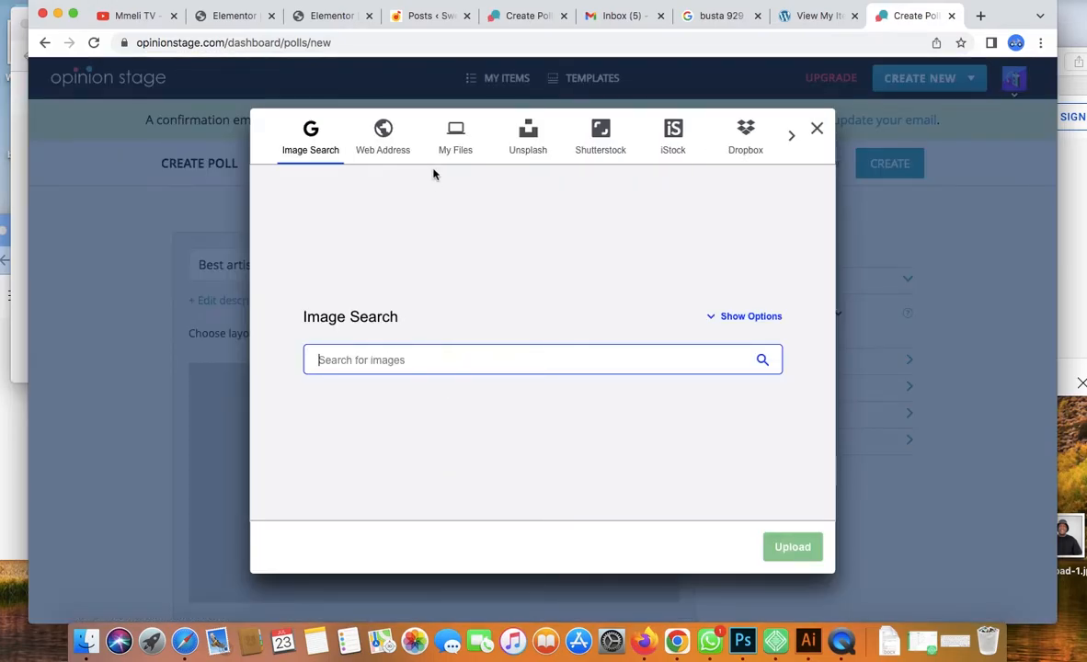
click(456, 136)
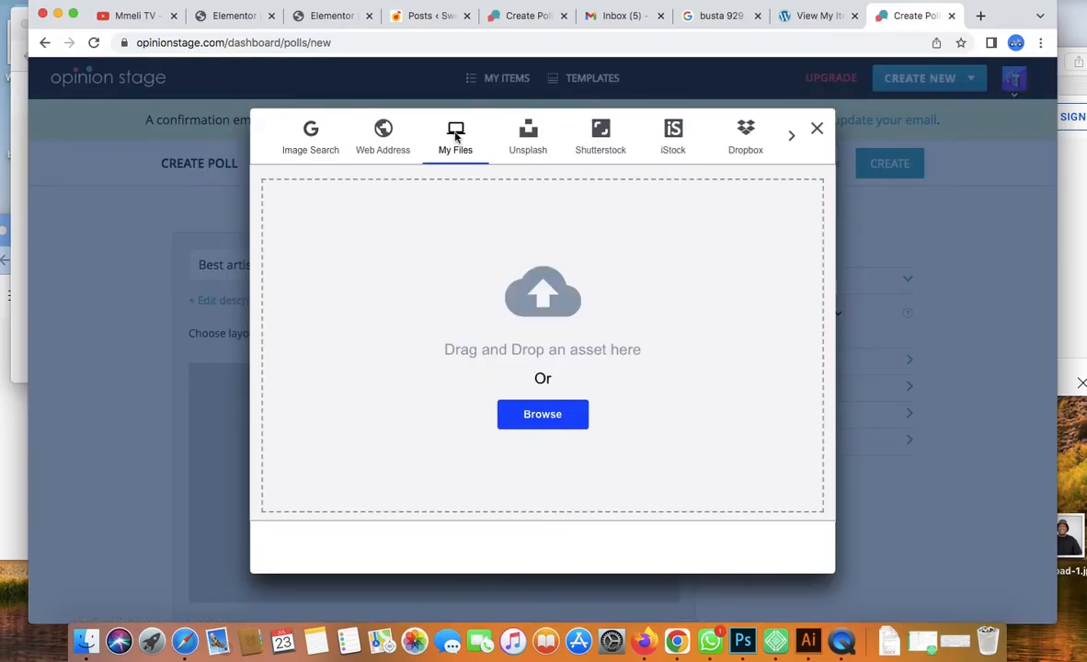
click(545, 416)
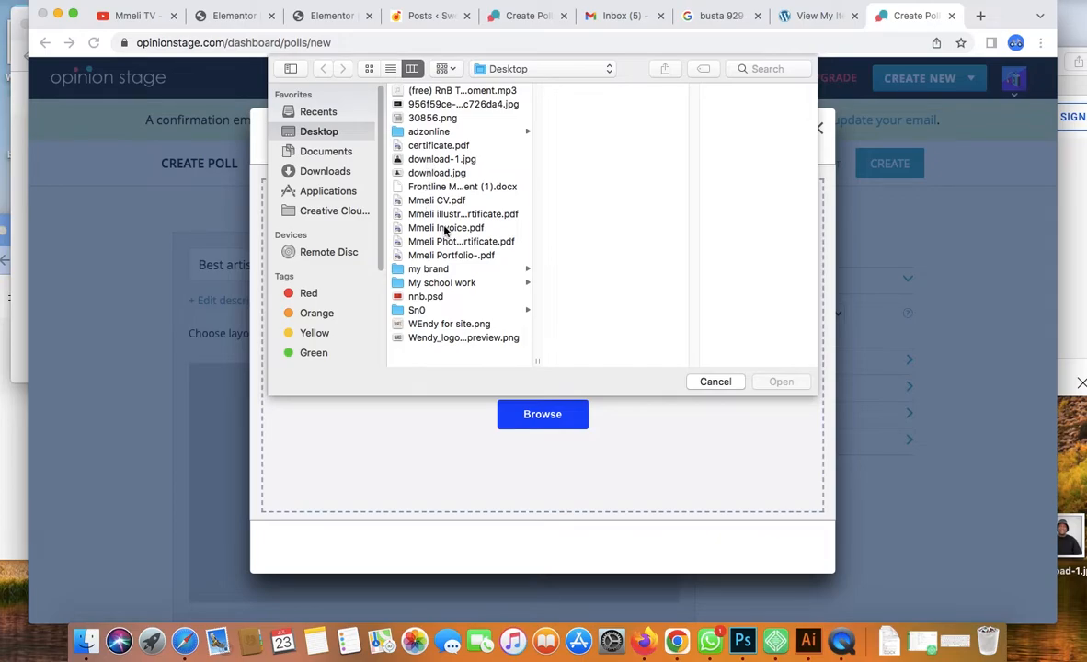
click(463, 324)
click(780, 380)
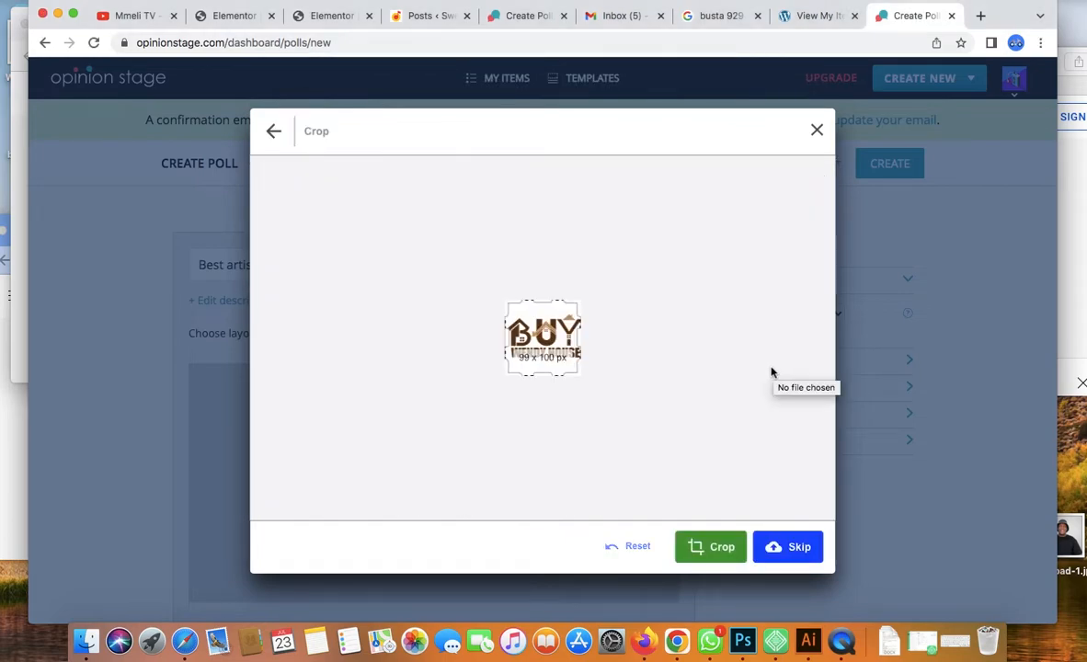
click(704, 549)
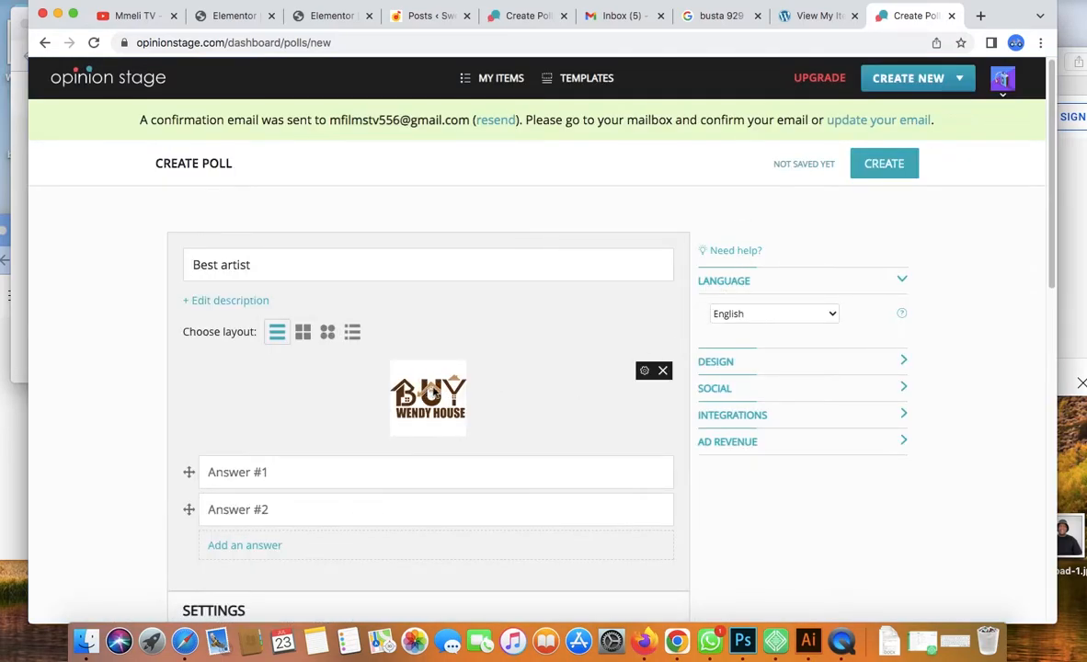
- Enter "Lil" as the poll's first answer using the on-screen keyboard
click(264, 472)
click(955, 641)
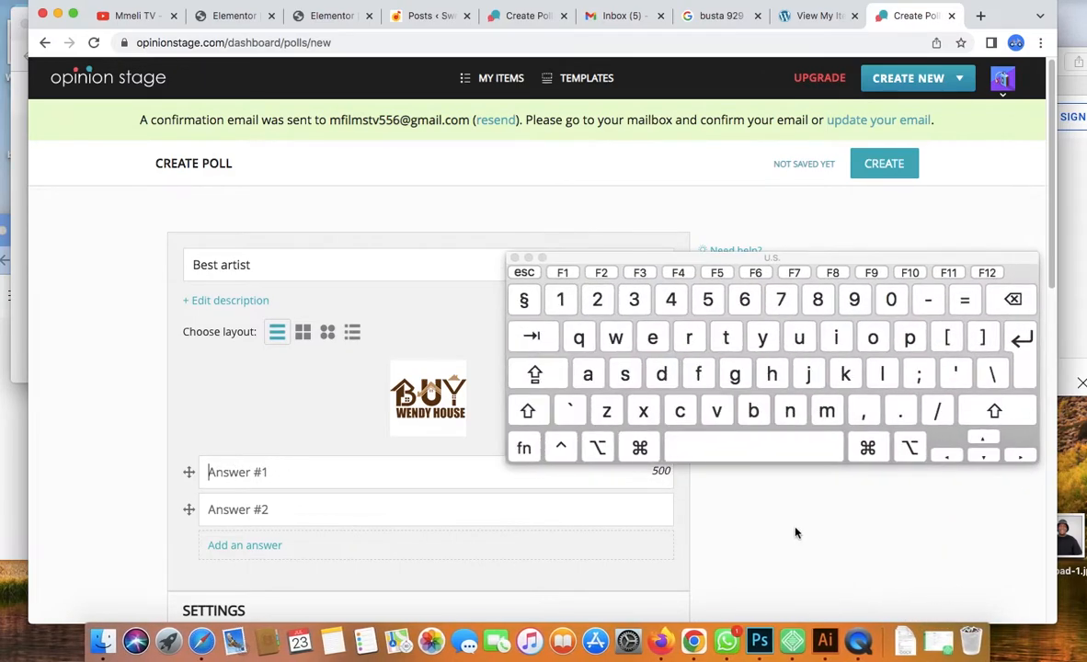
text(L)
click(838, 340)
click(881, 374)
click(754, 447)
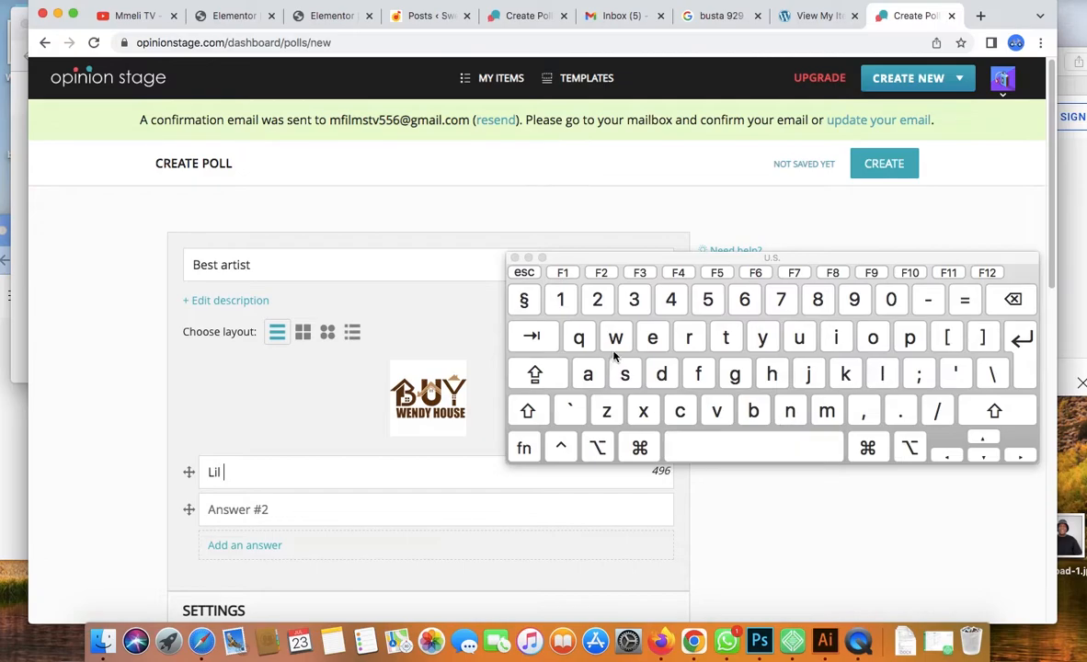
- Enter "Drake" as the poll's second answer and close the on-screen keyboard
click(359, 507)
shift+click(661, 374)
click(689, 337)
click(588, 375)
click(845, 374)
click(659, 338)
click(514, 257)
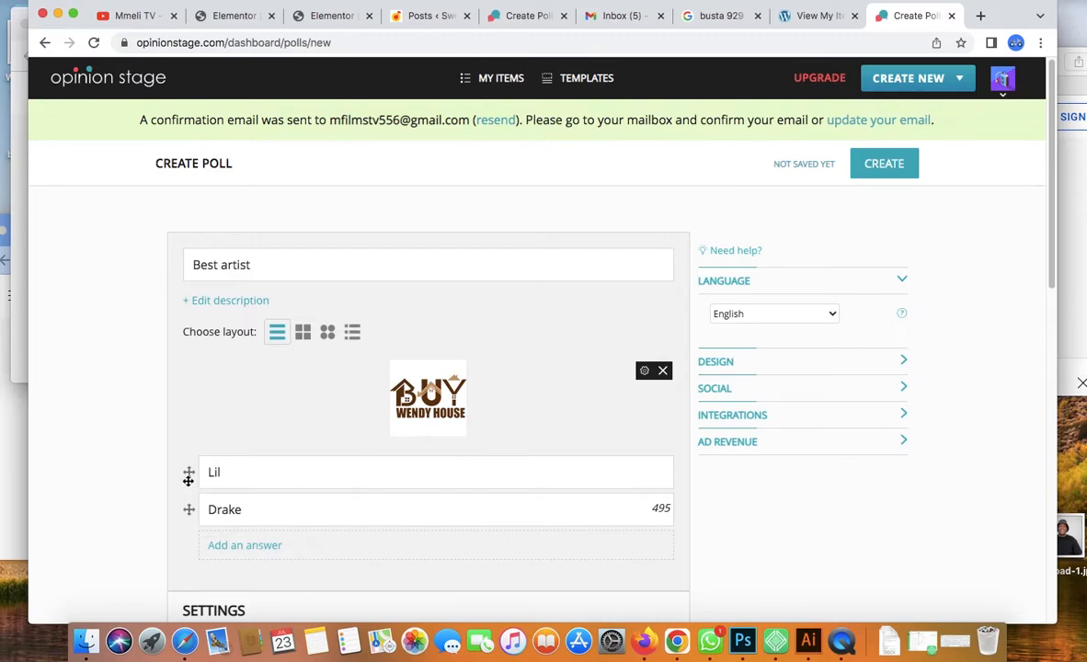
- Change the answers to the list layout with thumbnails and upload download.jpg as the image for "Lil"
click(351, 332)
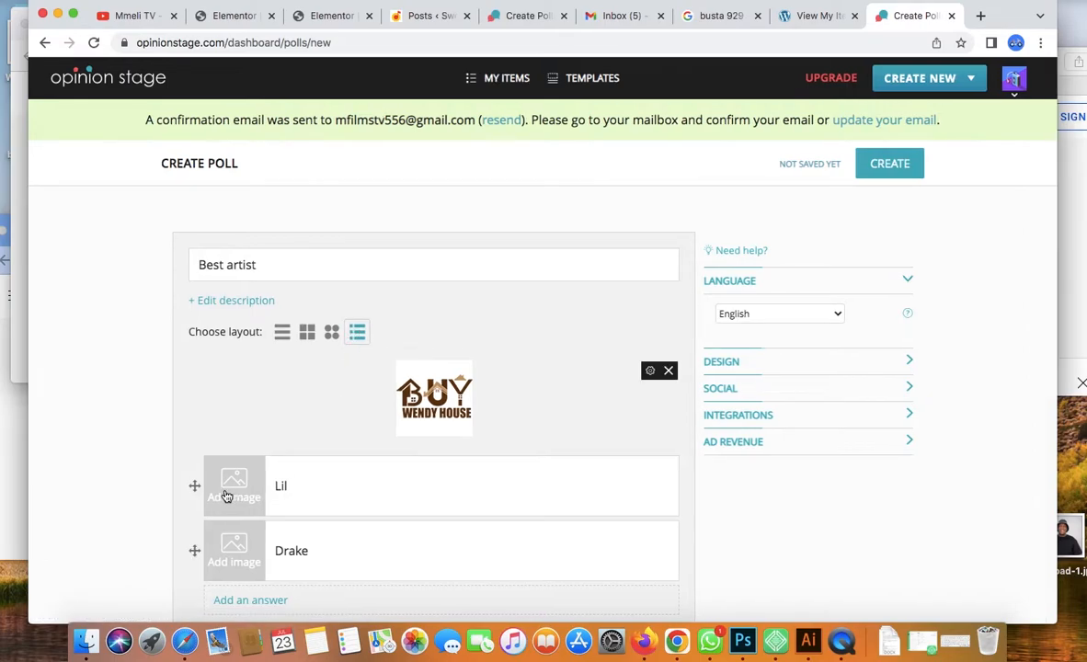
click(227, 496)
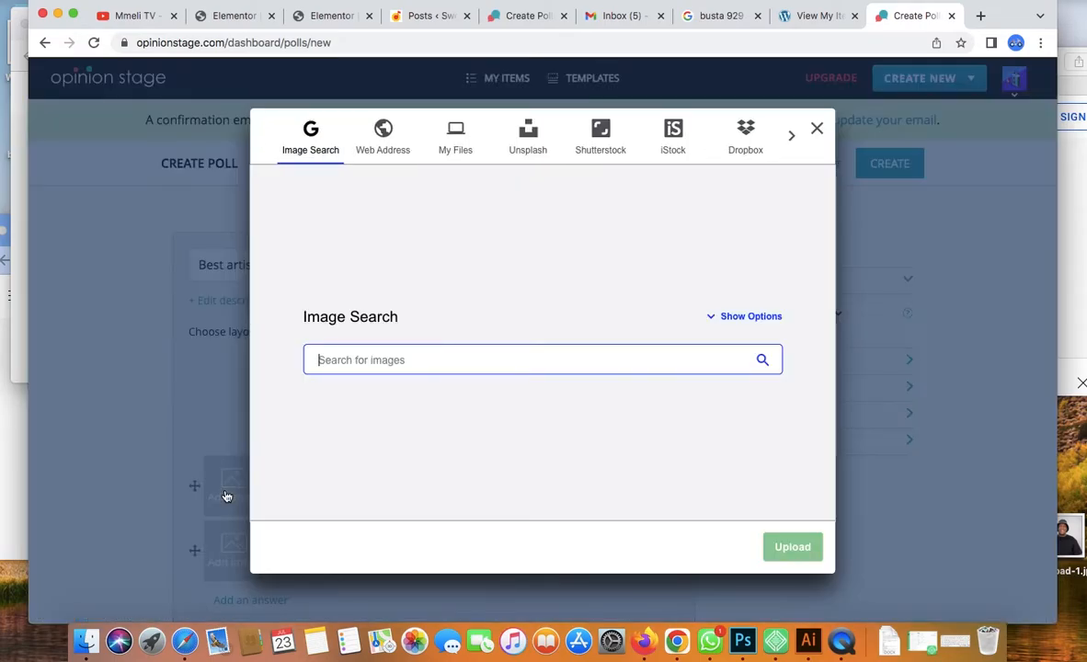
click(462, 138)
click(556, 416)
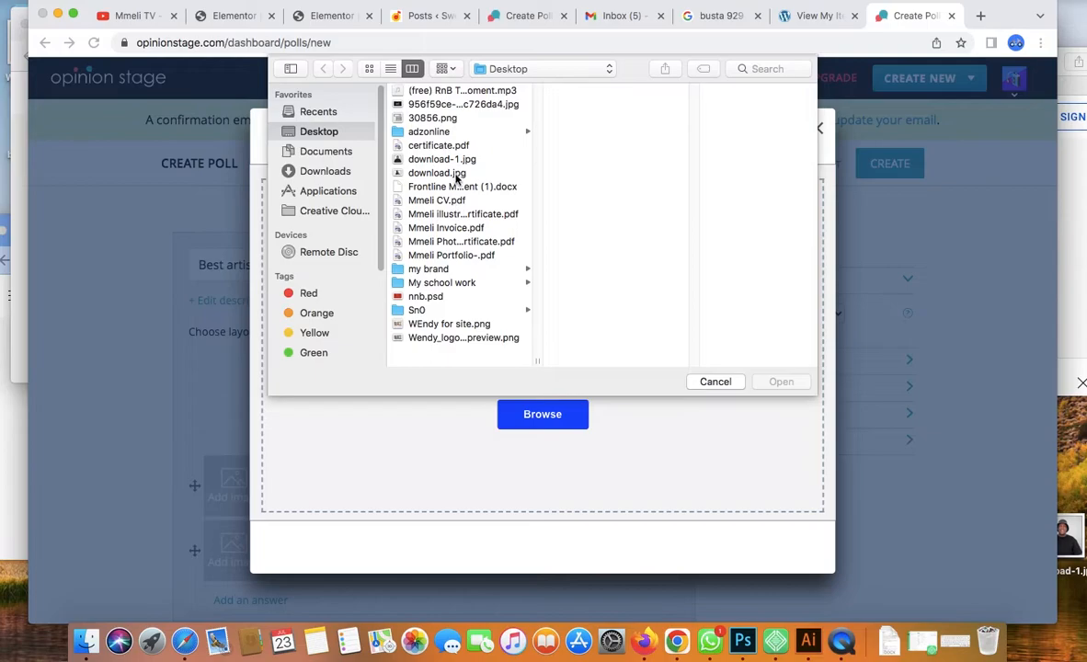
click(451, 173)
click(782, 382)
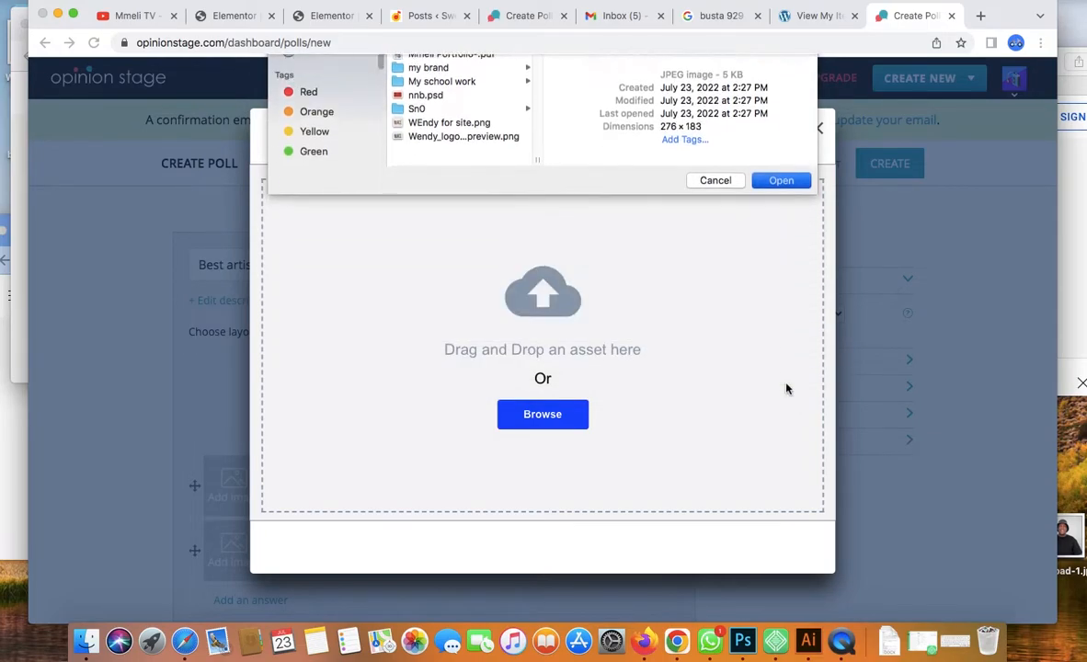
click(793, 546)
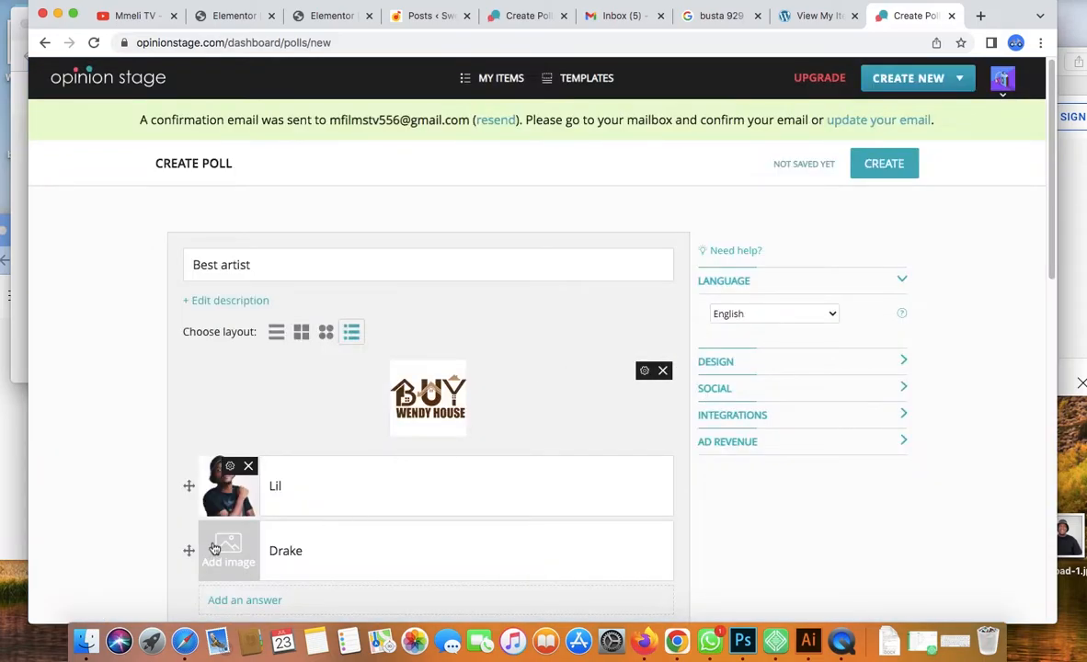
- Upload download-1.jpg from the desktop as the image for the "Drake" answer and accept its crop
click(234, 556)
click(462, 142)
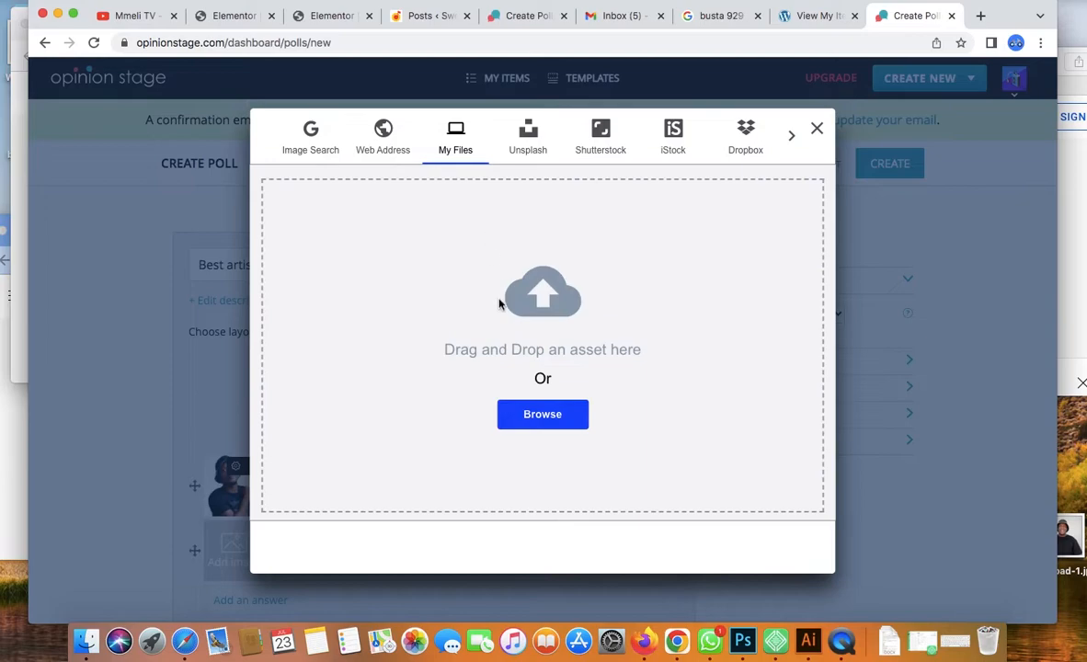
click(543, 414)
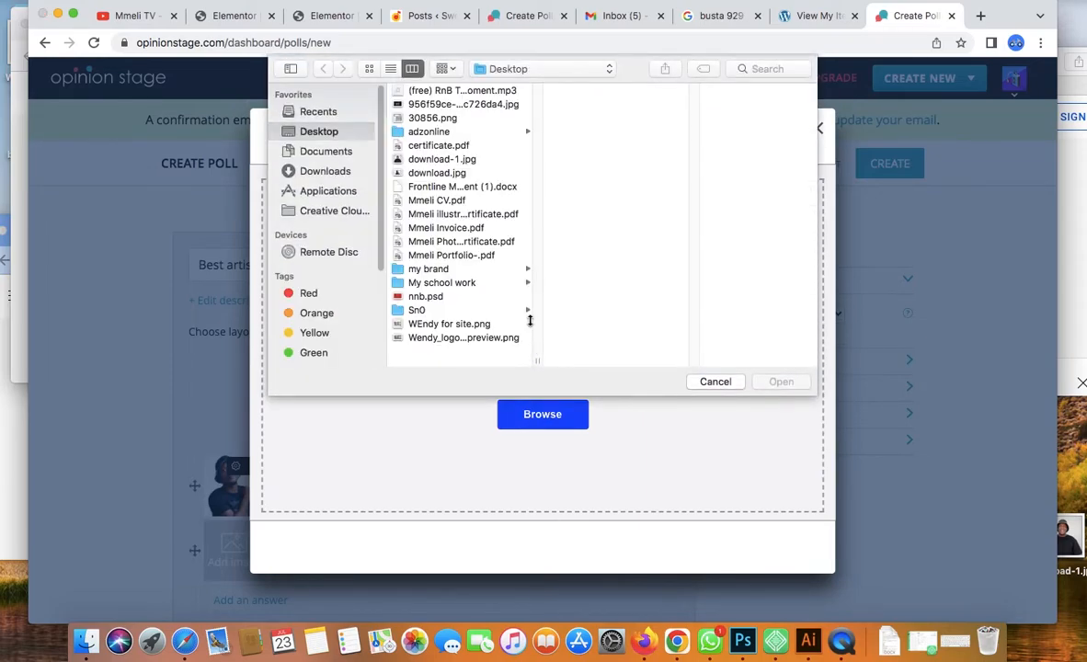
click(454, 160)
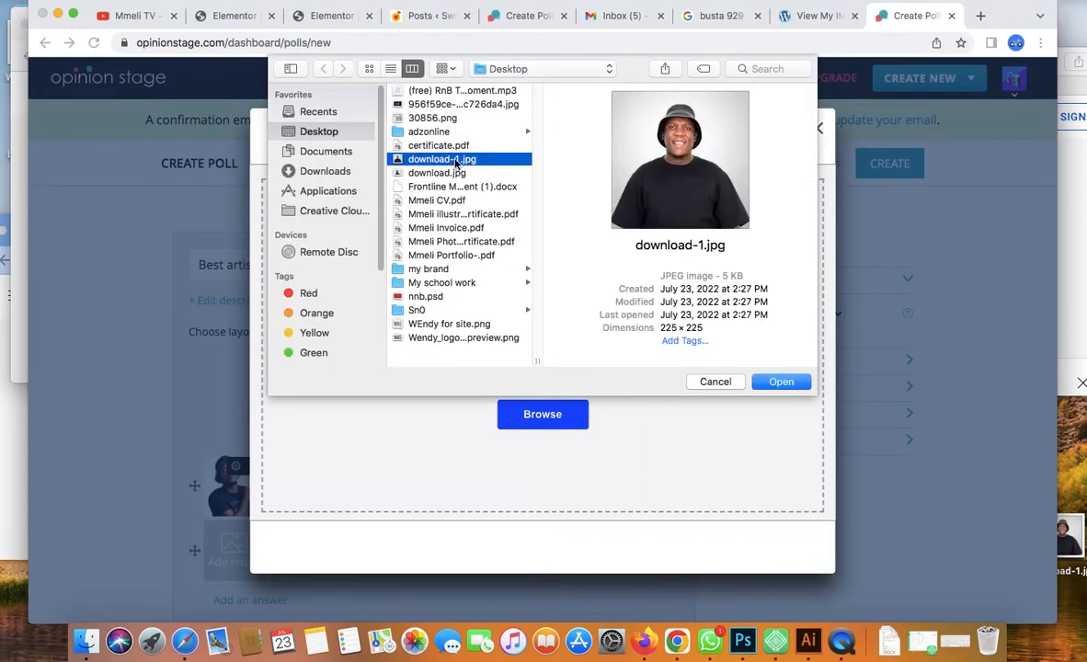
click(783, 381)
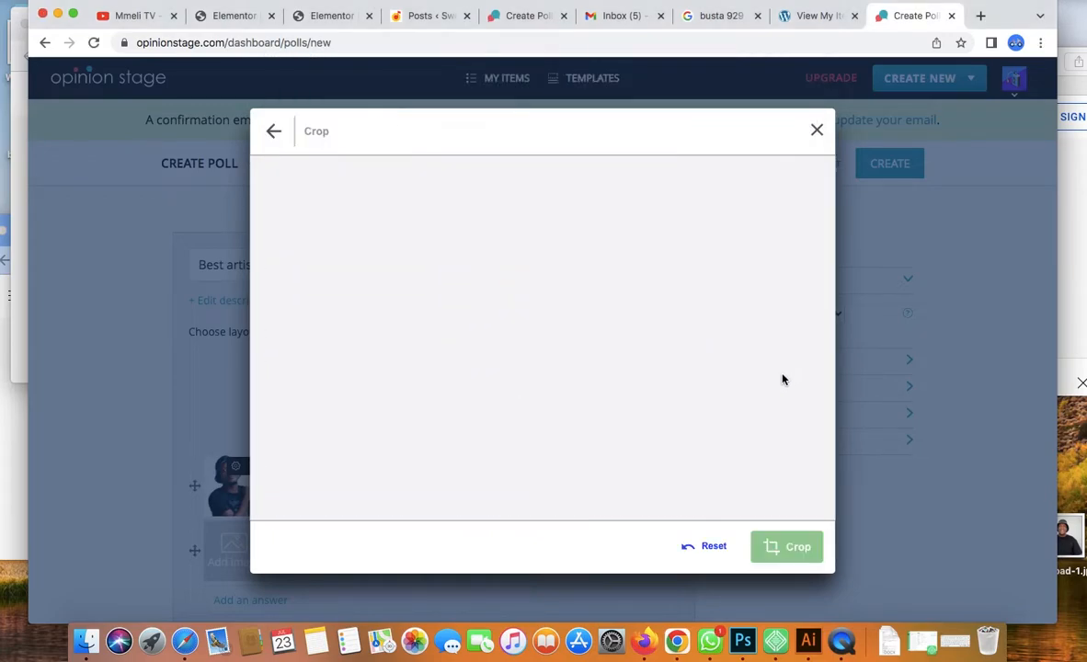
click(796, 547)
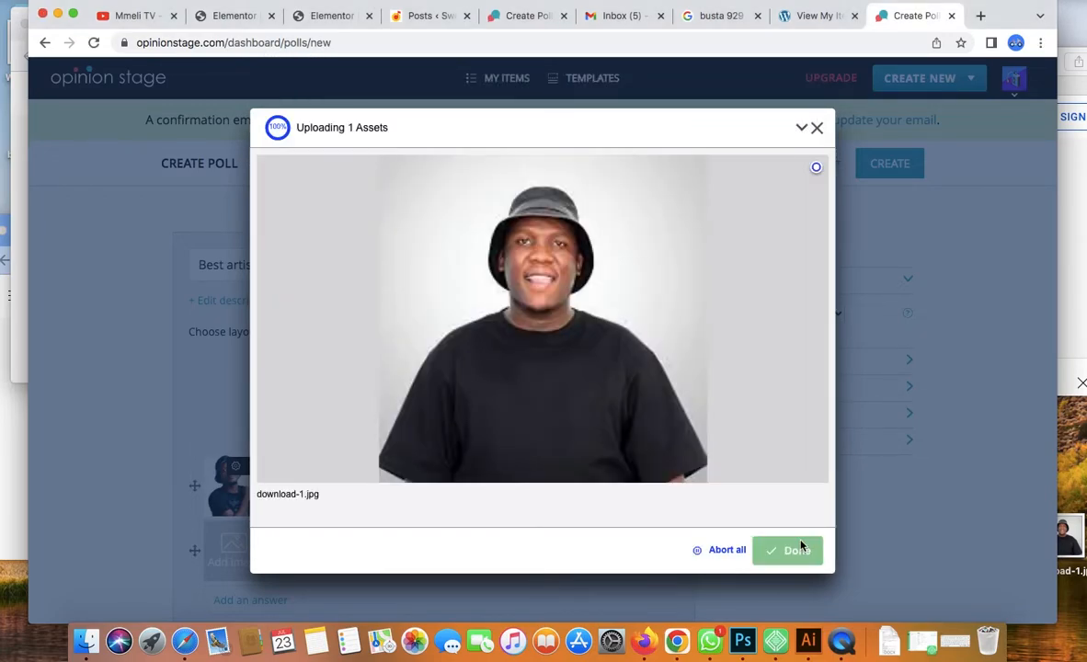
click(793, 548)
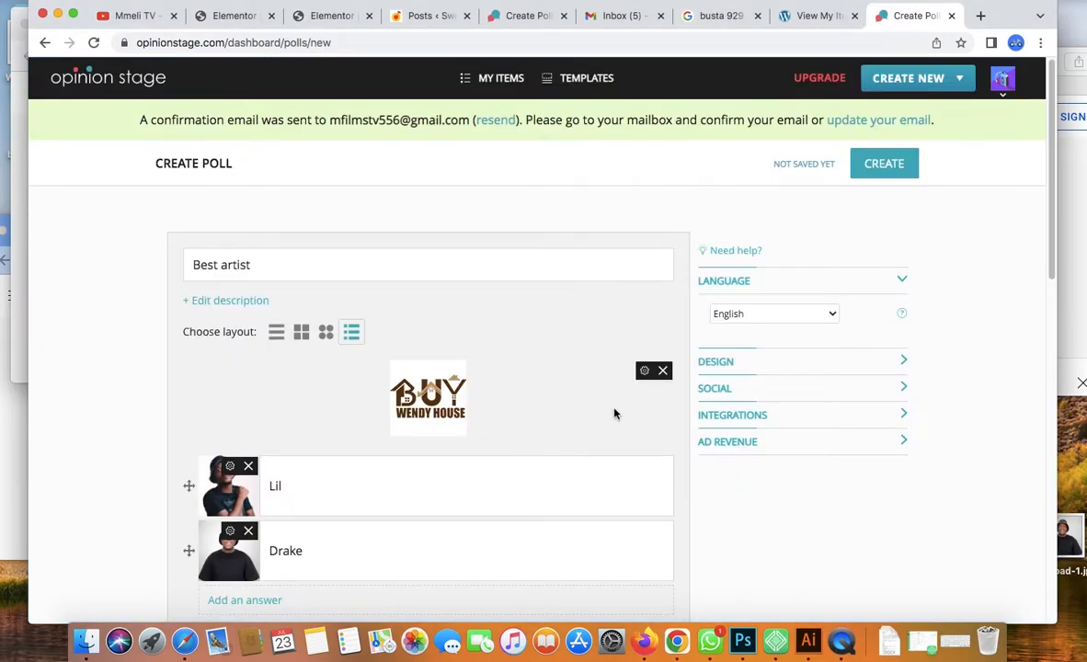
- Allow voters to choose more than one answer in the poll settings
drag(1052, 271, 1054, 341)
scroll(322, 346, down, 5)
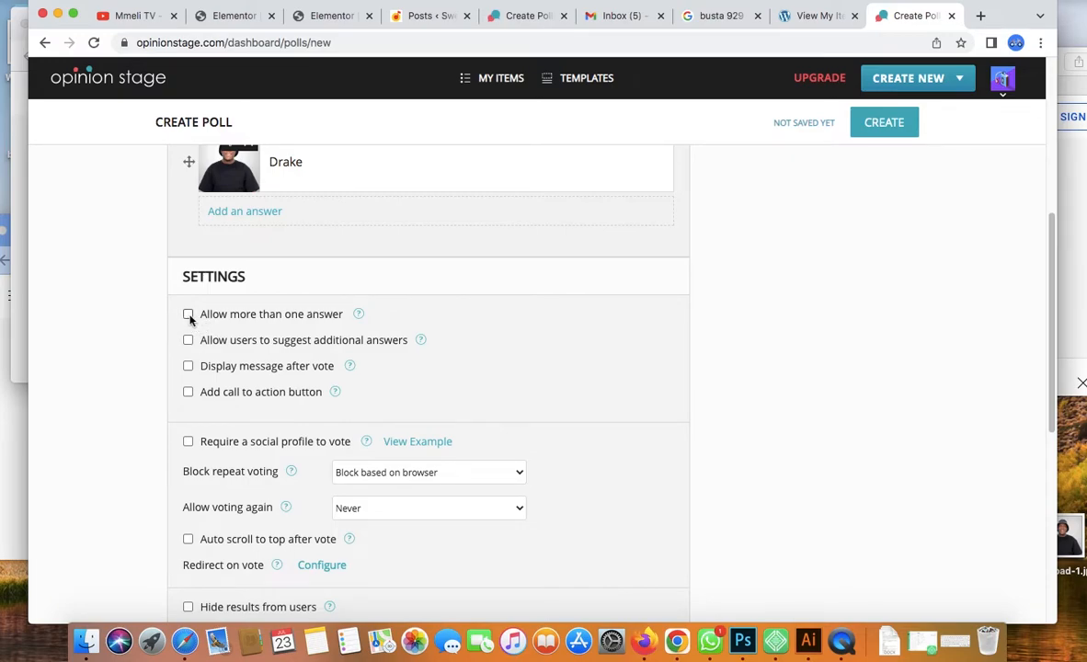
click(189, 315)
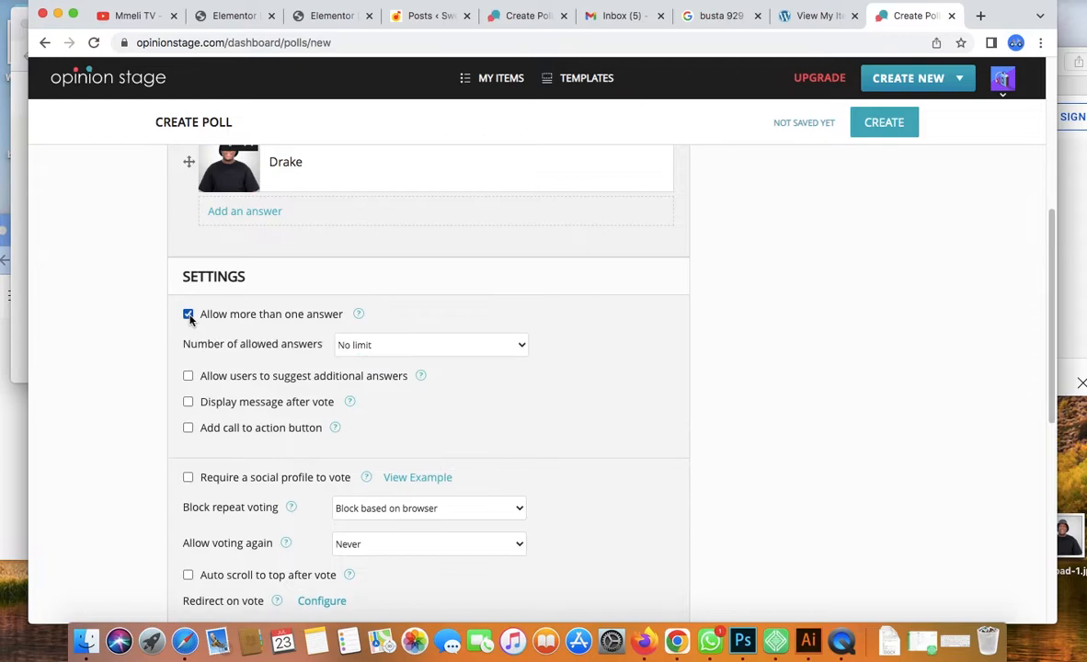
- Turn on the message displayed after a vote and enter "Thanks for Voting" as its text
click(188, 402)
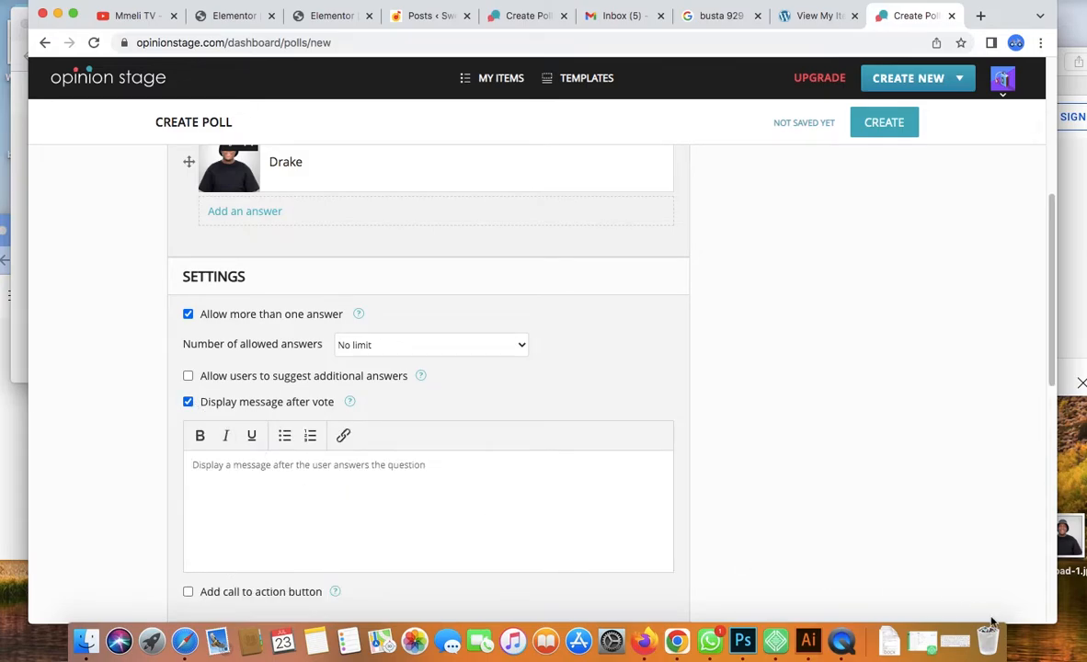
click(958, 643)
text(Than)
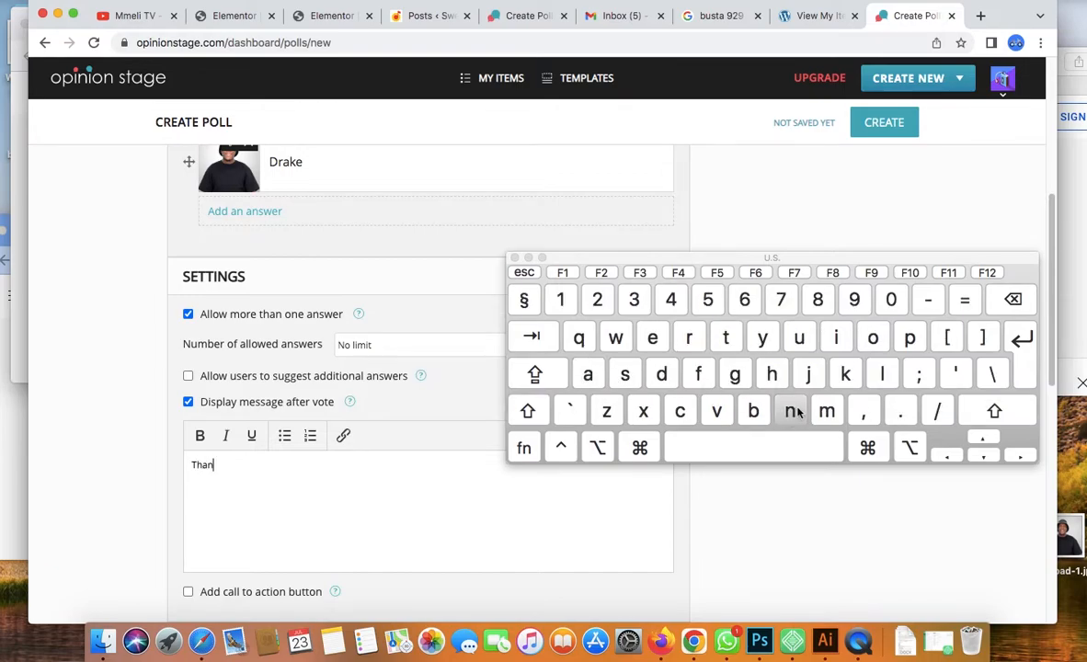
text(ks)
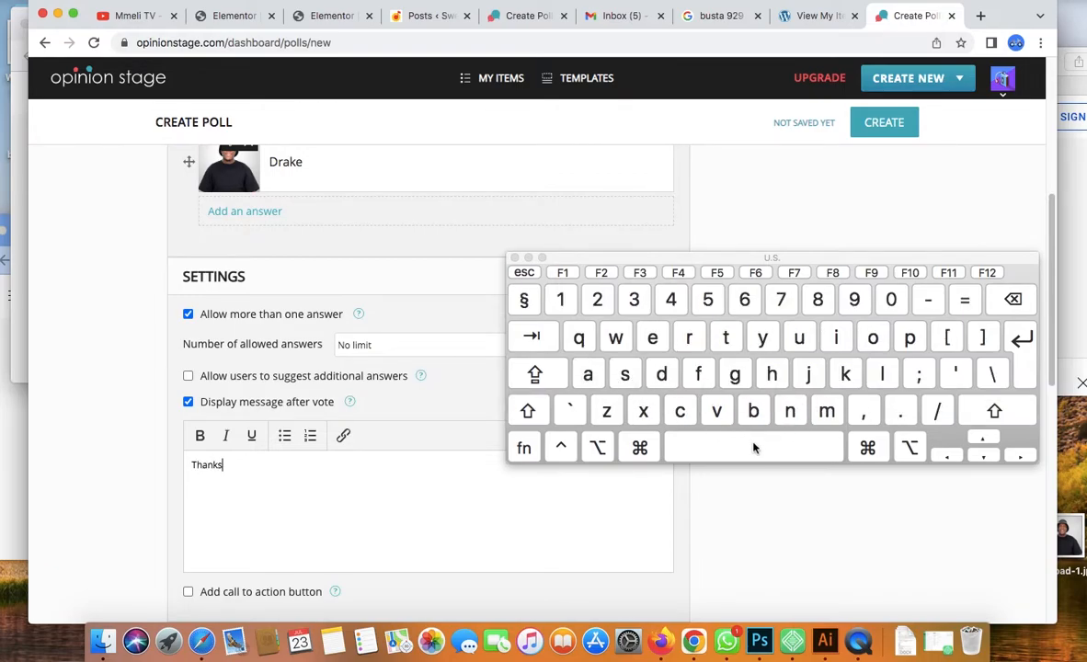
text( for Voting)
click(528, 257)
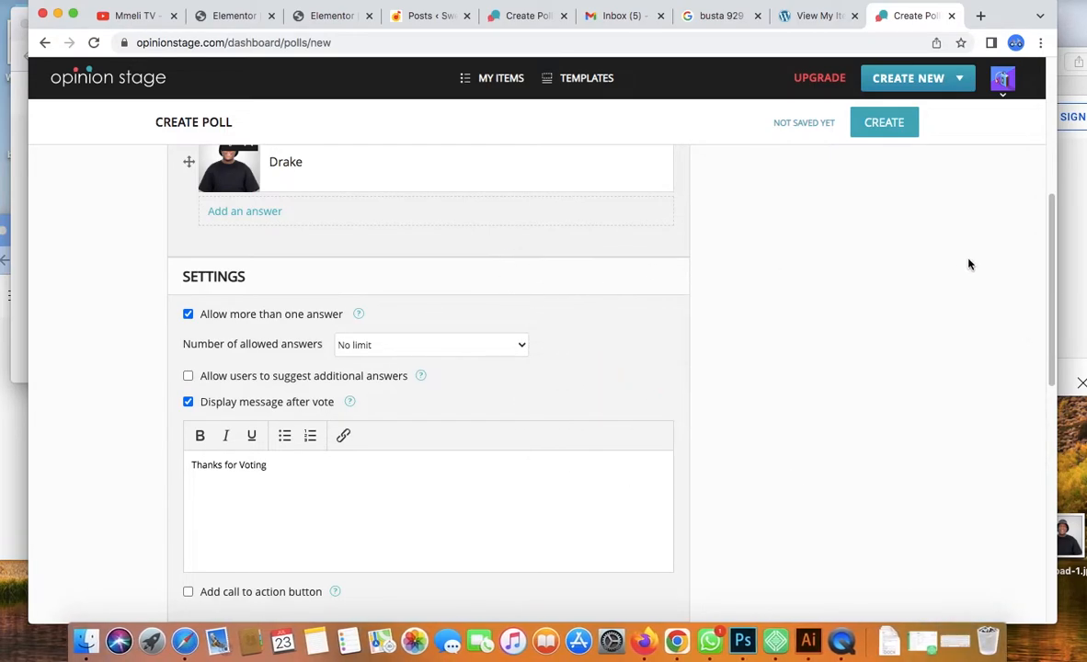
- Allow voting again after 1 hour and viewing results before voting, and create the poll
drag(1053, 255, 1045, 358)
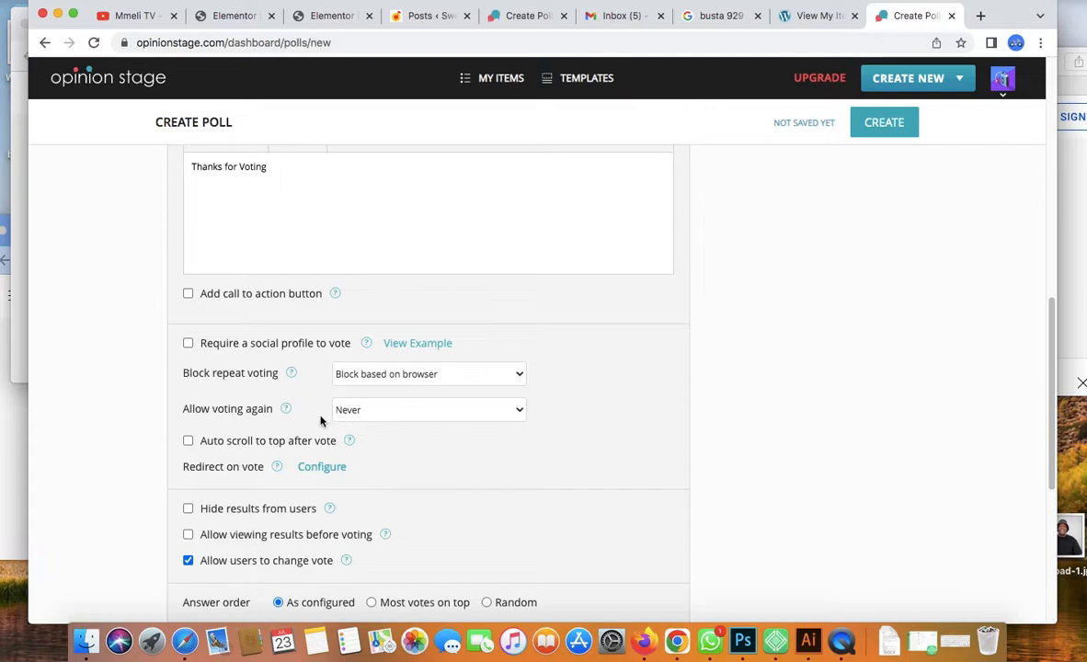
click(348, 414)
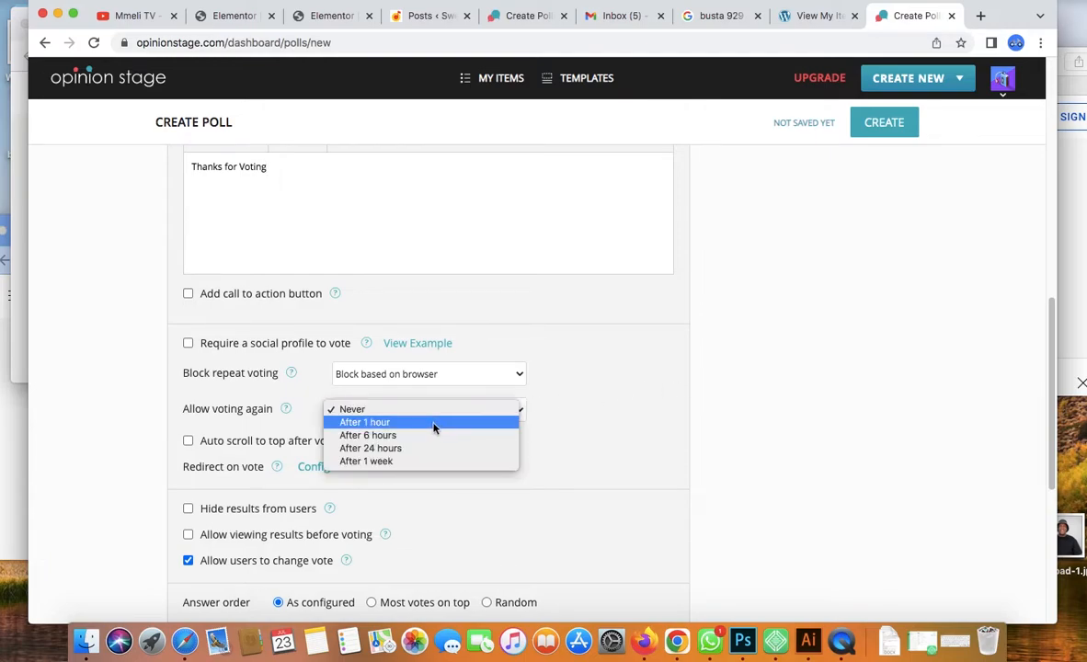
click(432, 424)
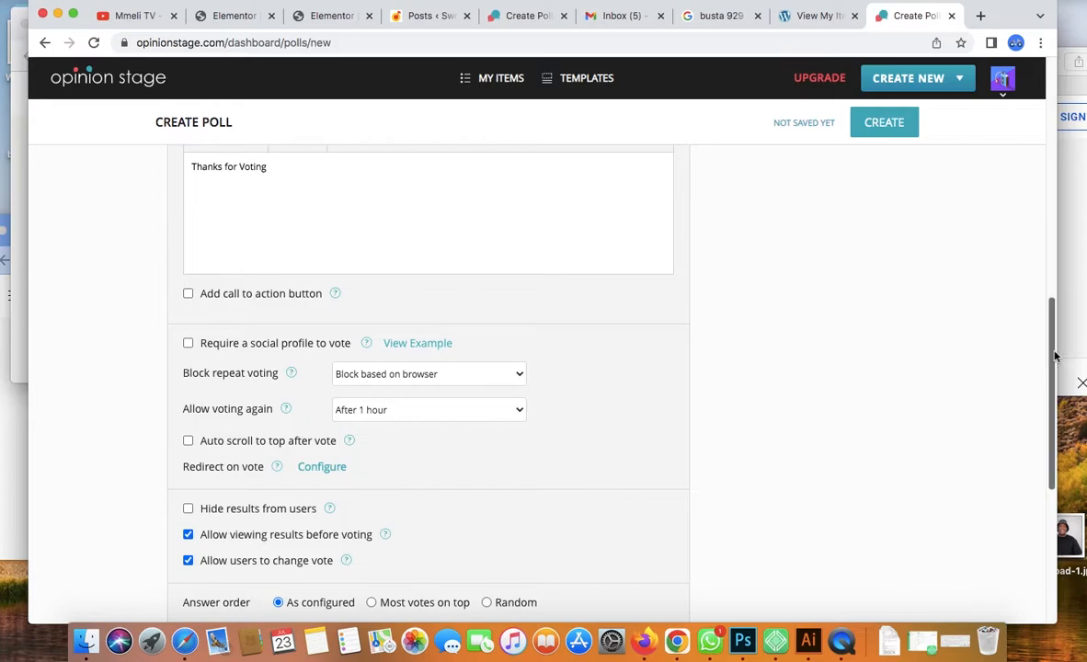
drag(1053, 356, 1018, 166)
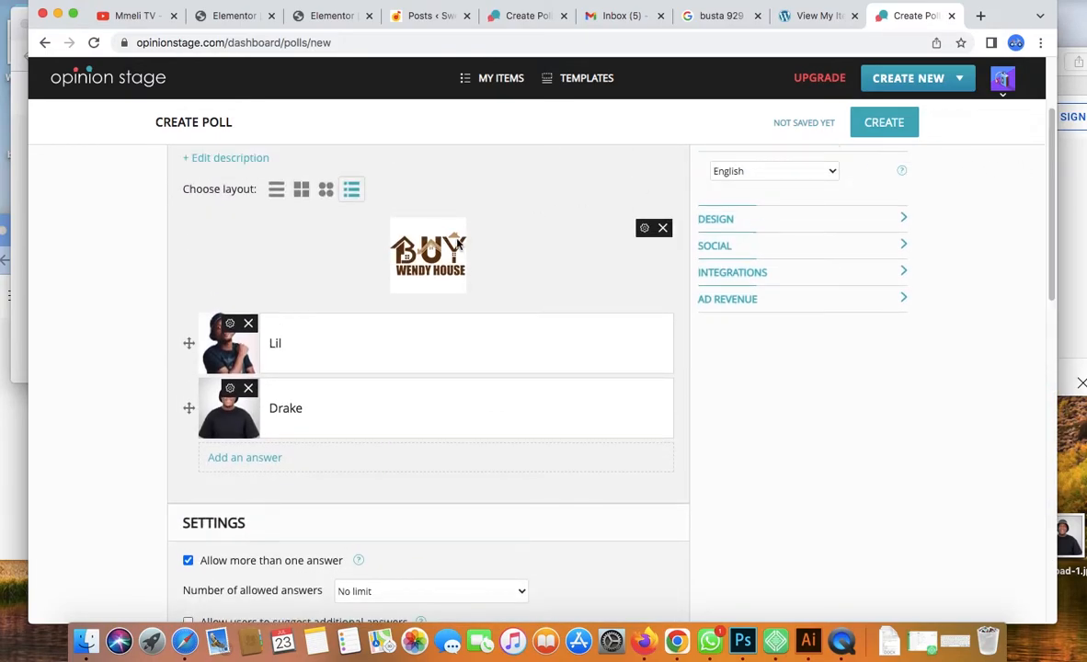
click(879, 129)
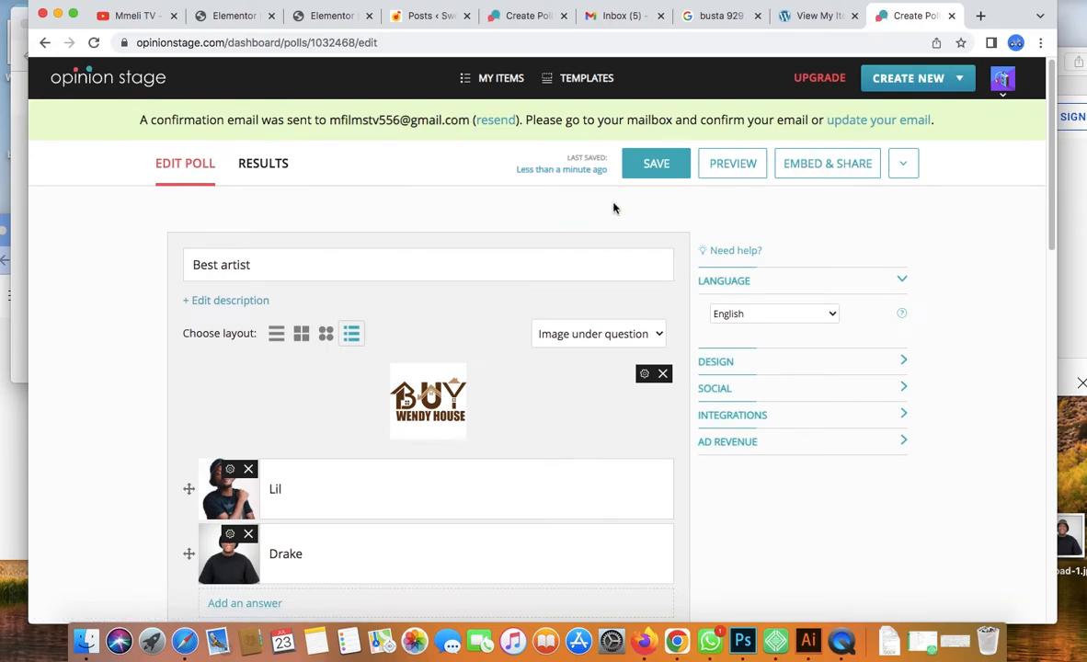
- Switch to the WordPress admin and start a new post from the posts list
click(813, 15)
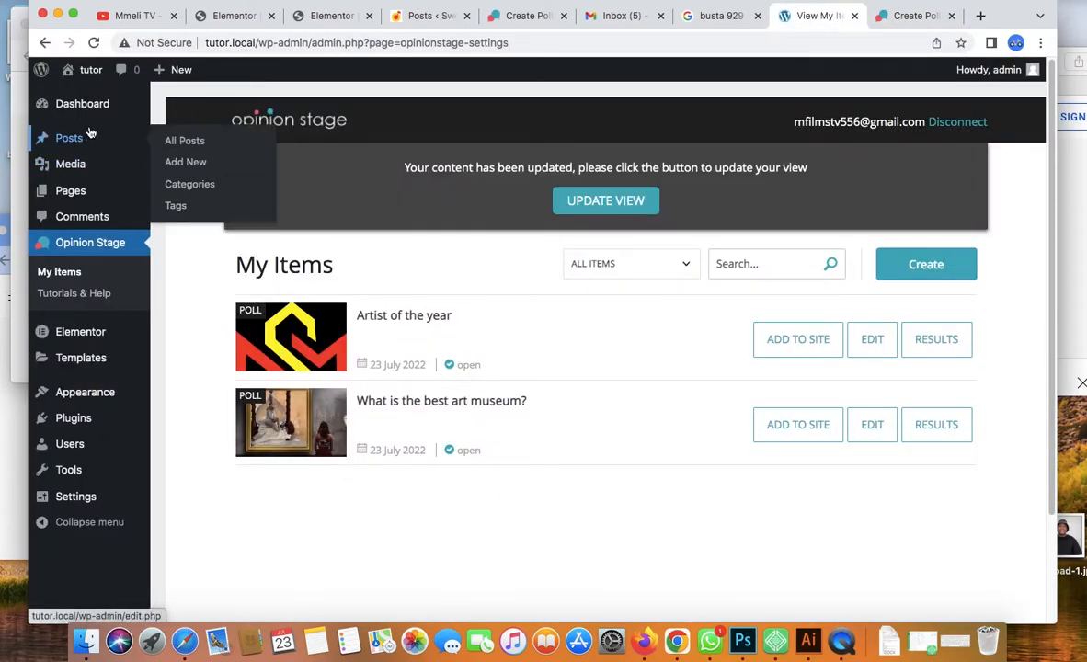
mouse_move(89, 117)
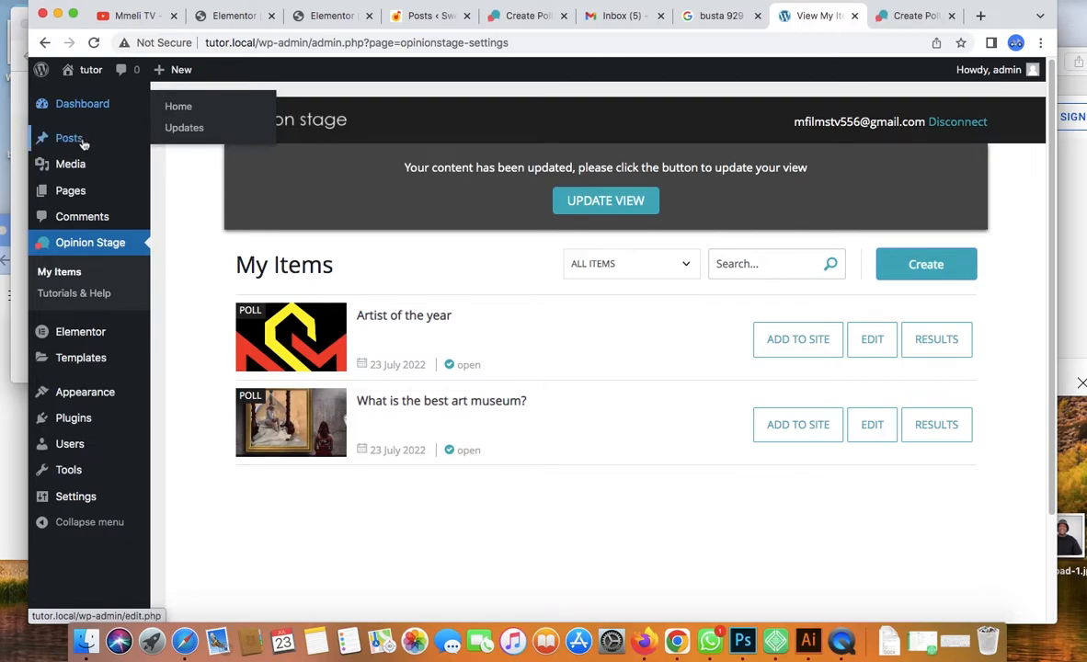
click(84, 144)
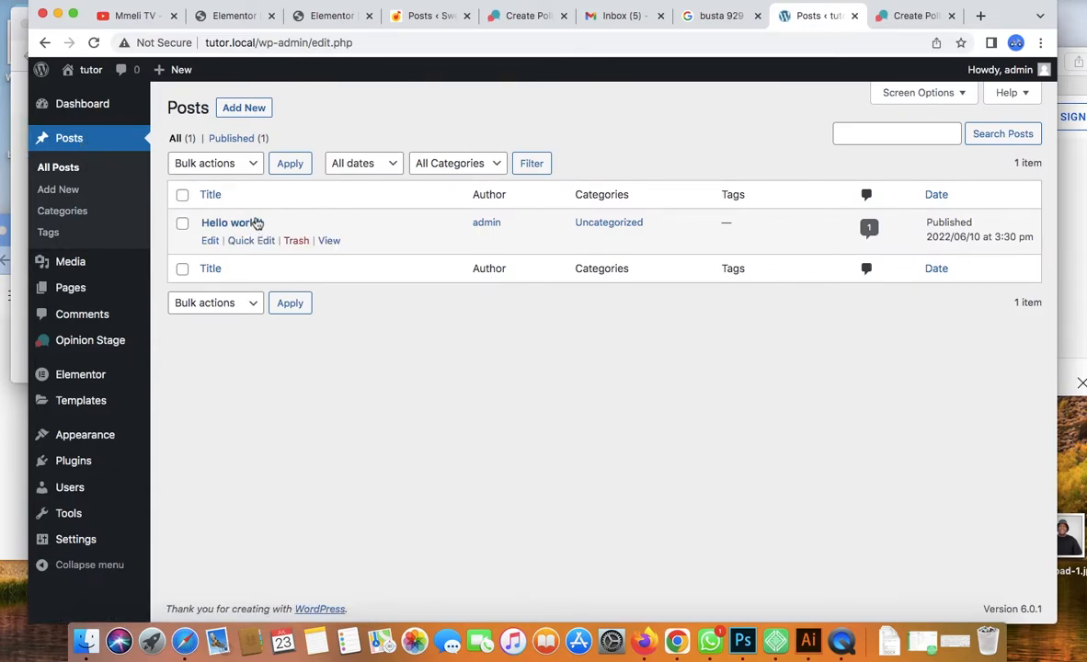
click(236, 110)
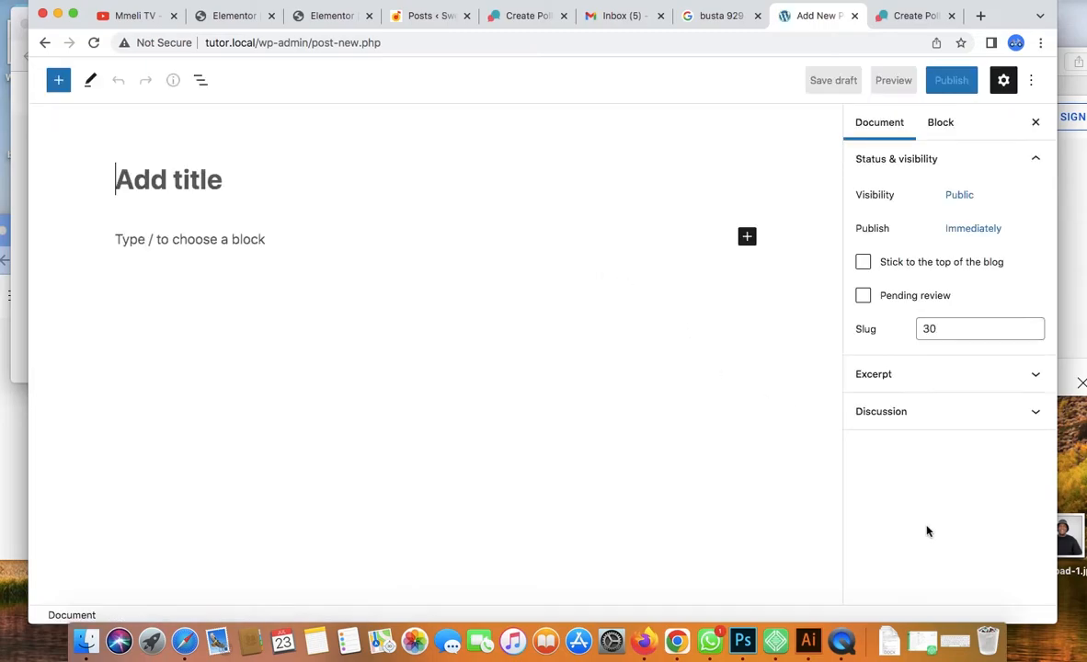
- Enter "BET Awards" as the title of the new post
click(956, 642)
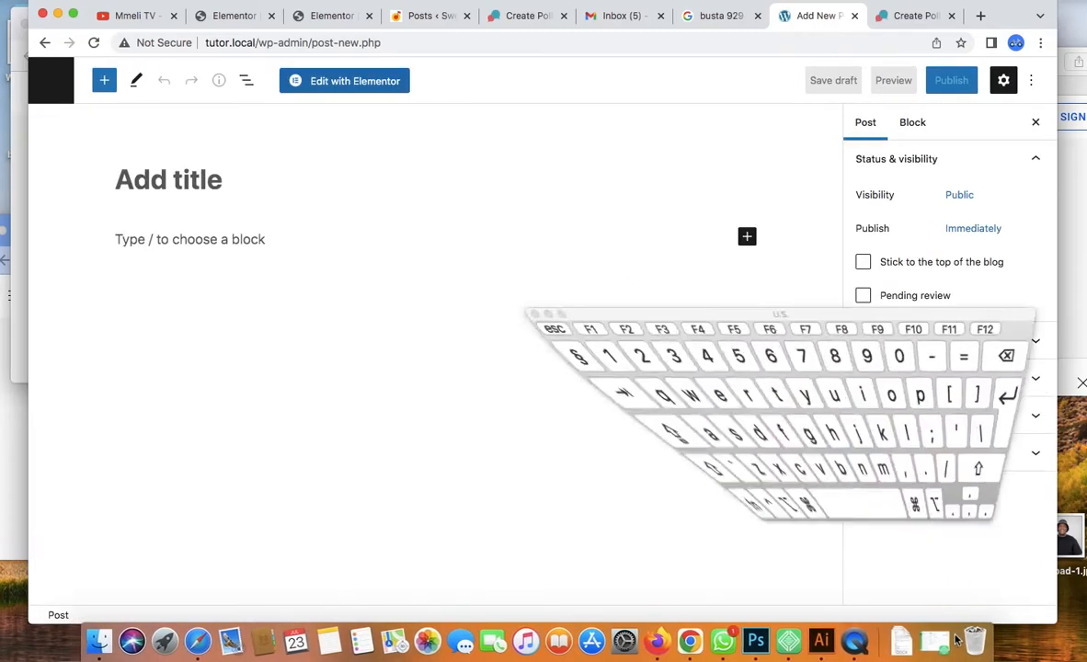
key(shift)
shift+click(759, 413)
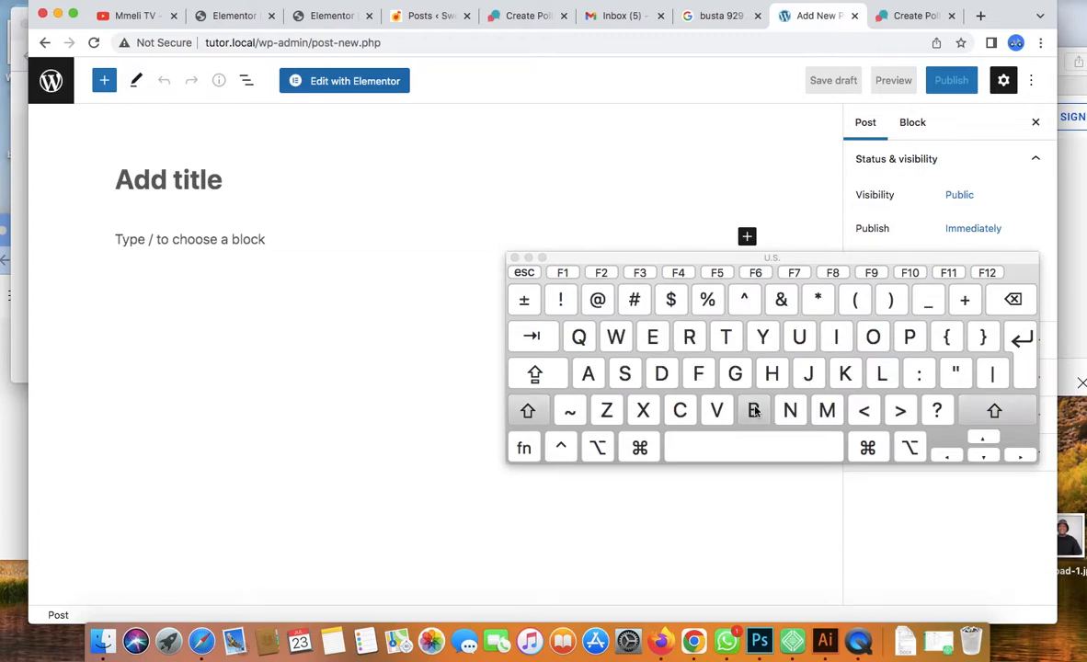
shift+click(655, 344)
shift+click(722, 337)
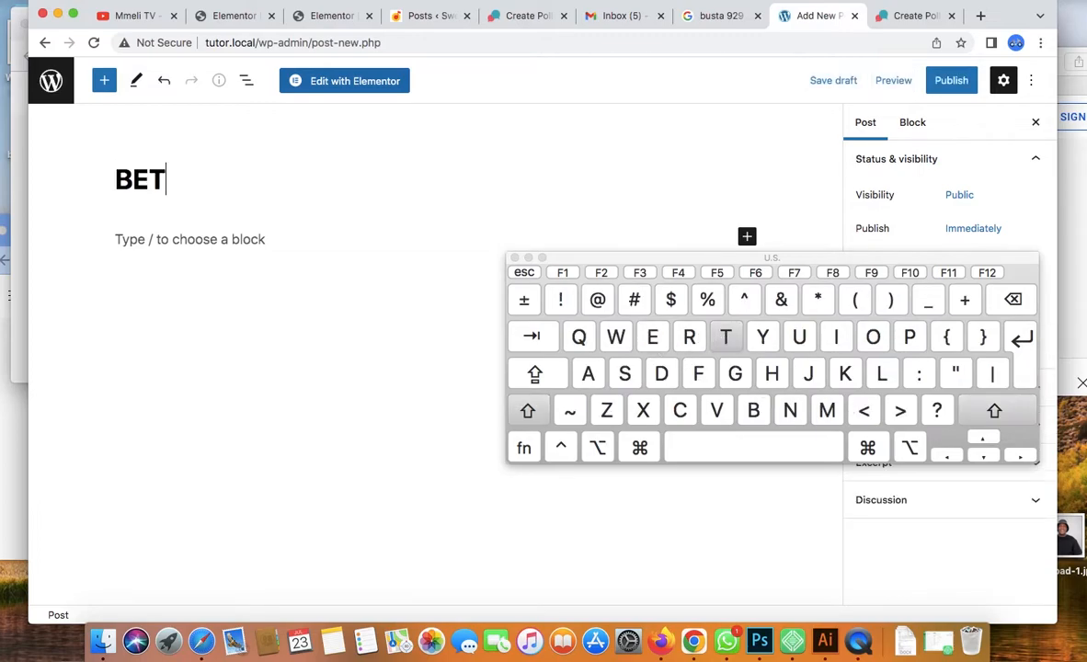
click(767, 444)
shift+click(589, 372)
click(617, 338)
click(587, 374)
click(690, 337)
click(661, 374)
click(624, 376)
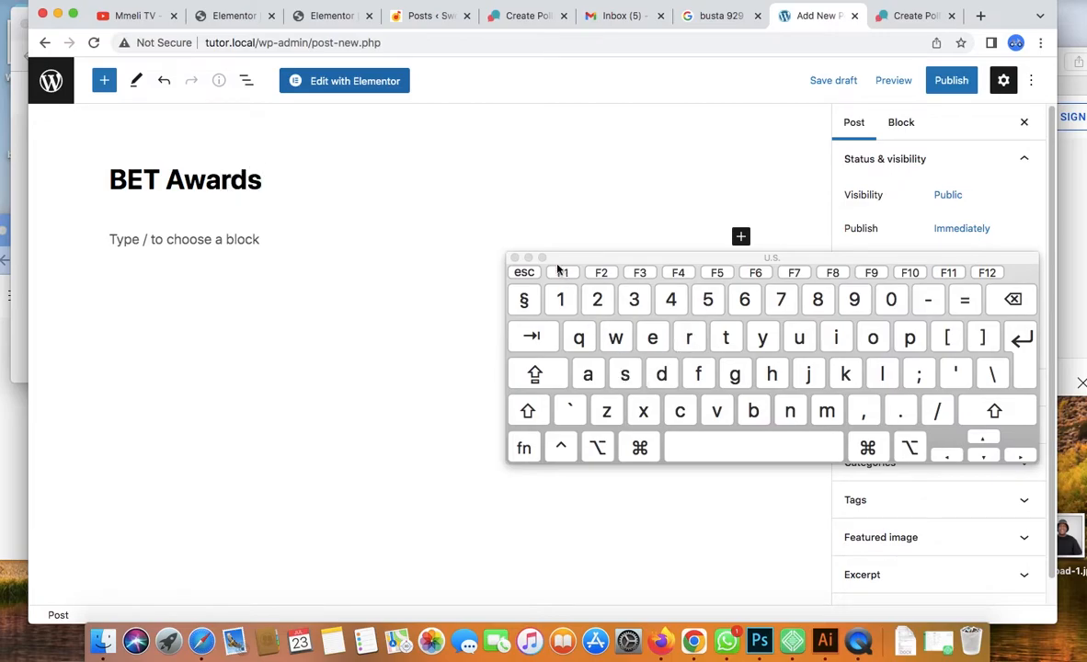
click(528, 258)
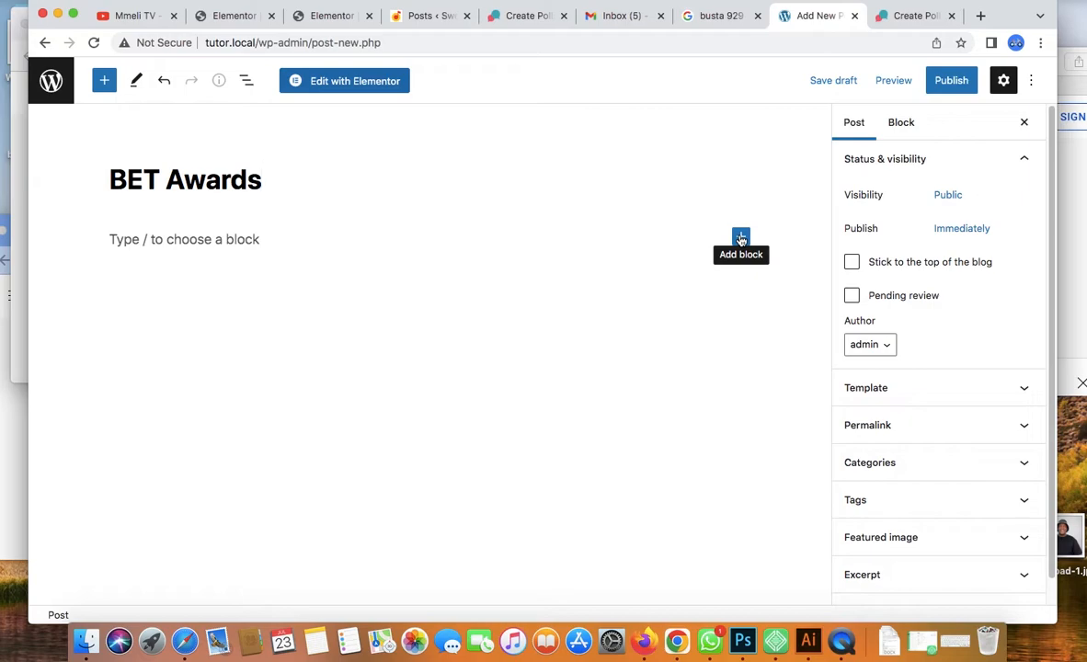
- Search the blocks for "poll" and add the [Opinion Stage] Poll block below the post title
click(741, 238)
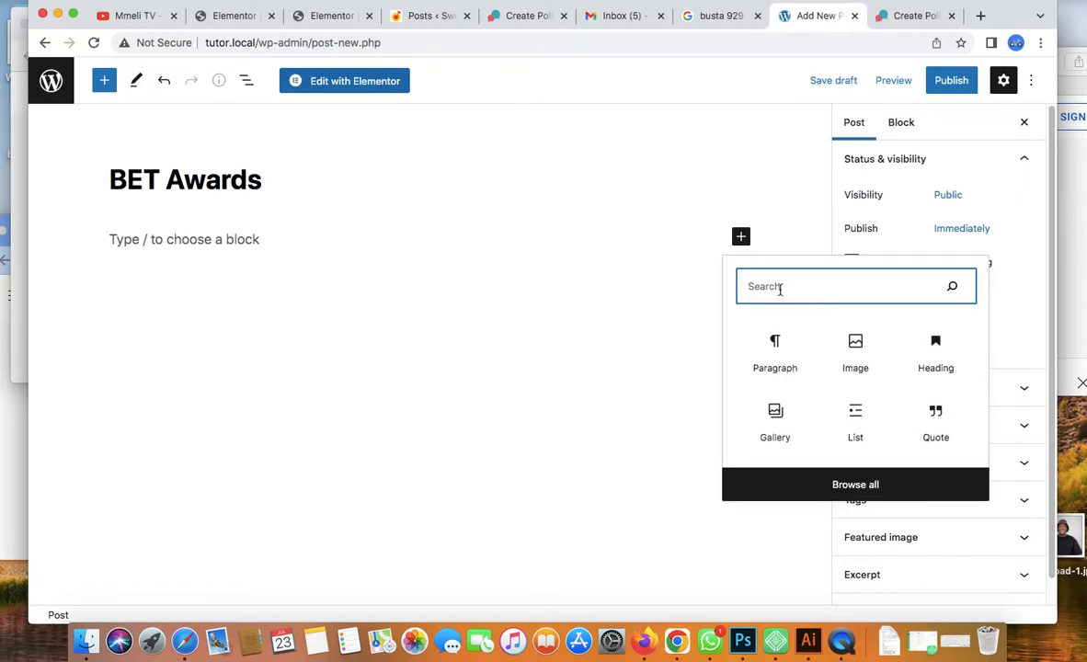
text(p)
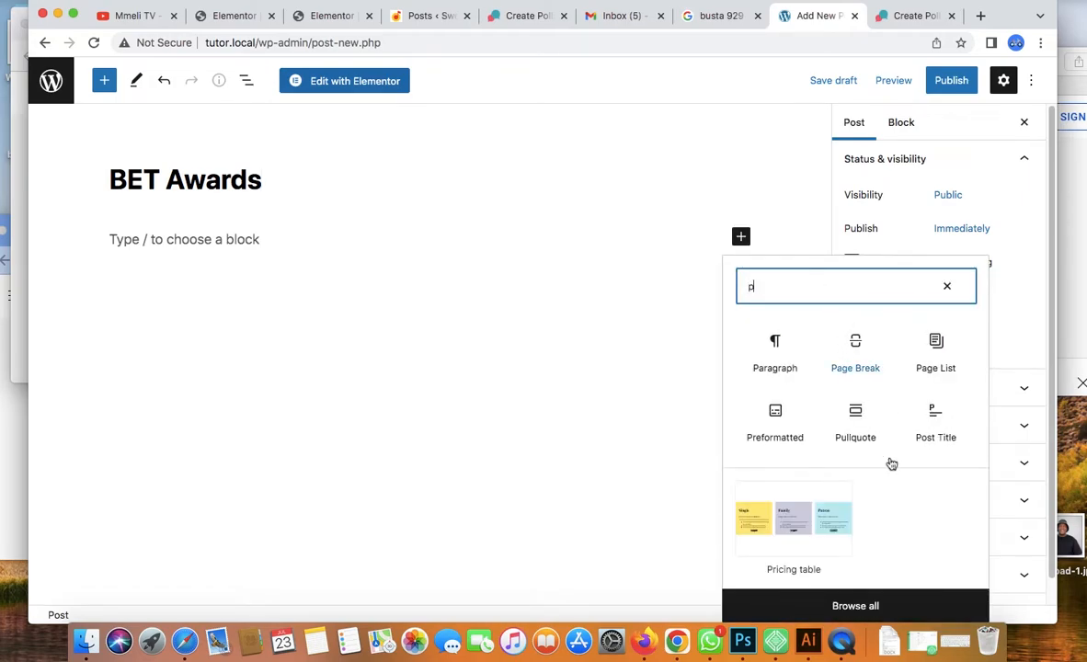
click(954, 642)
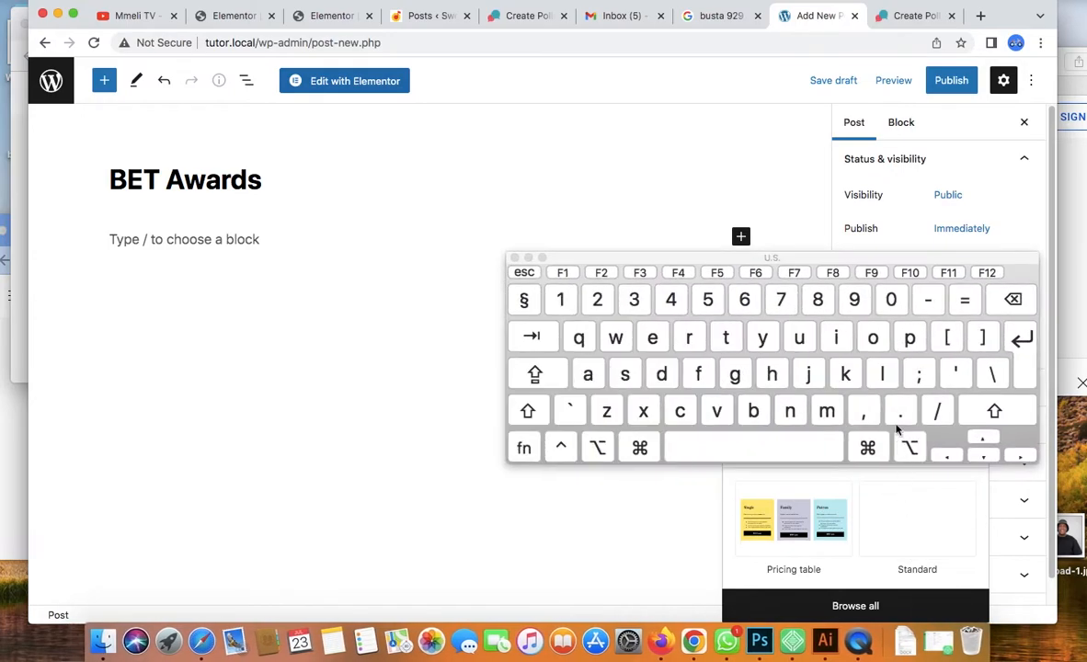
click(878, 337)
double_click(882, 372)
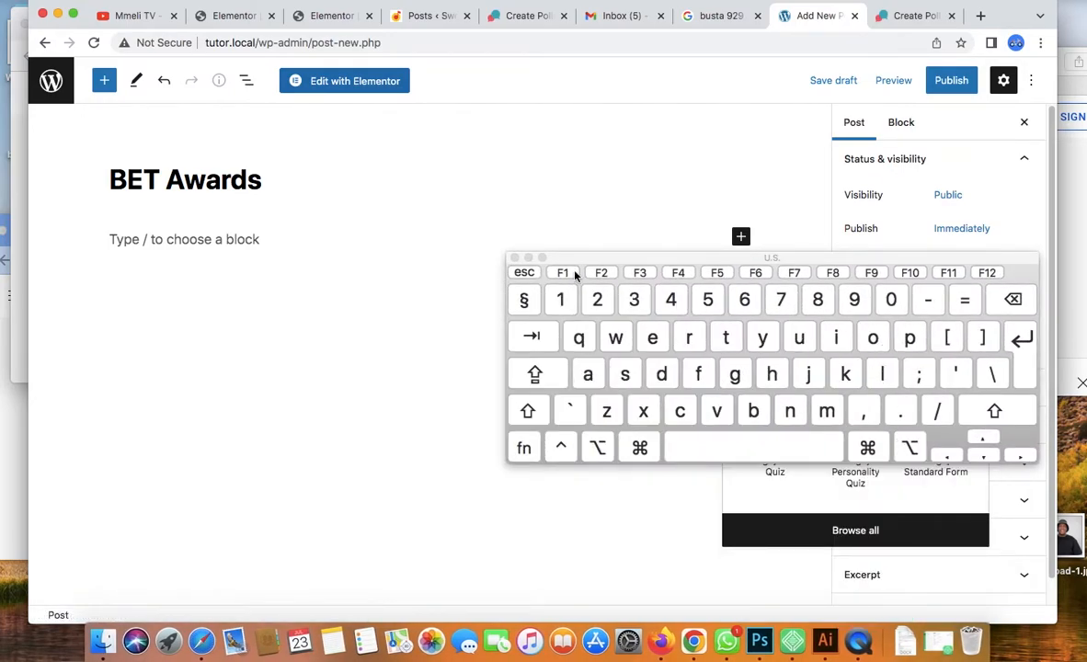
click(525, 258)
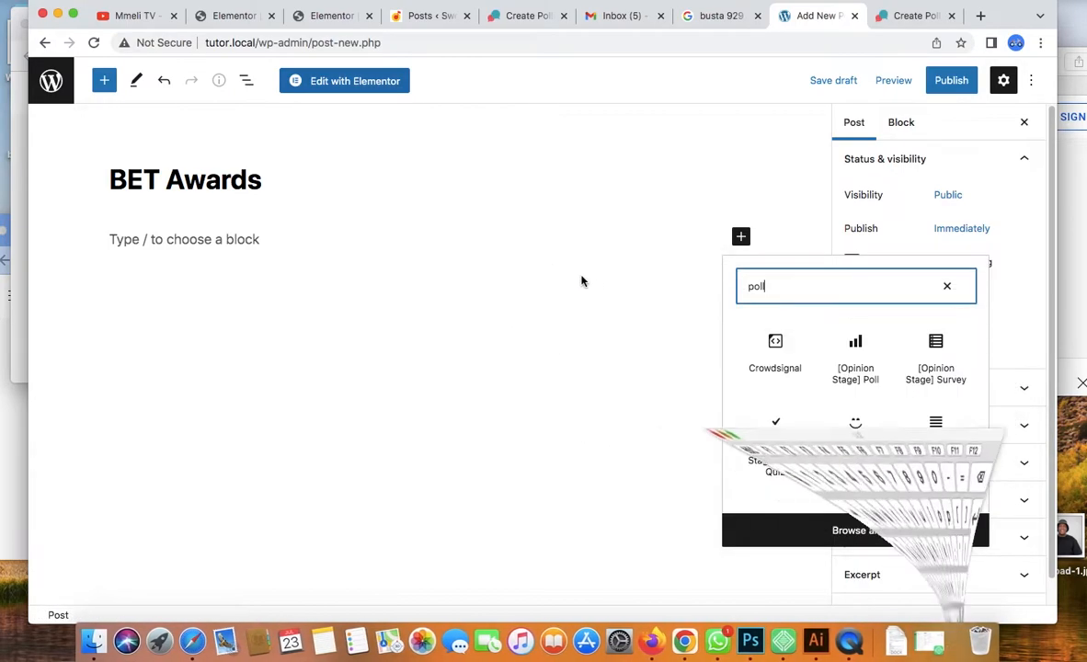
click(857, 356)
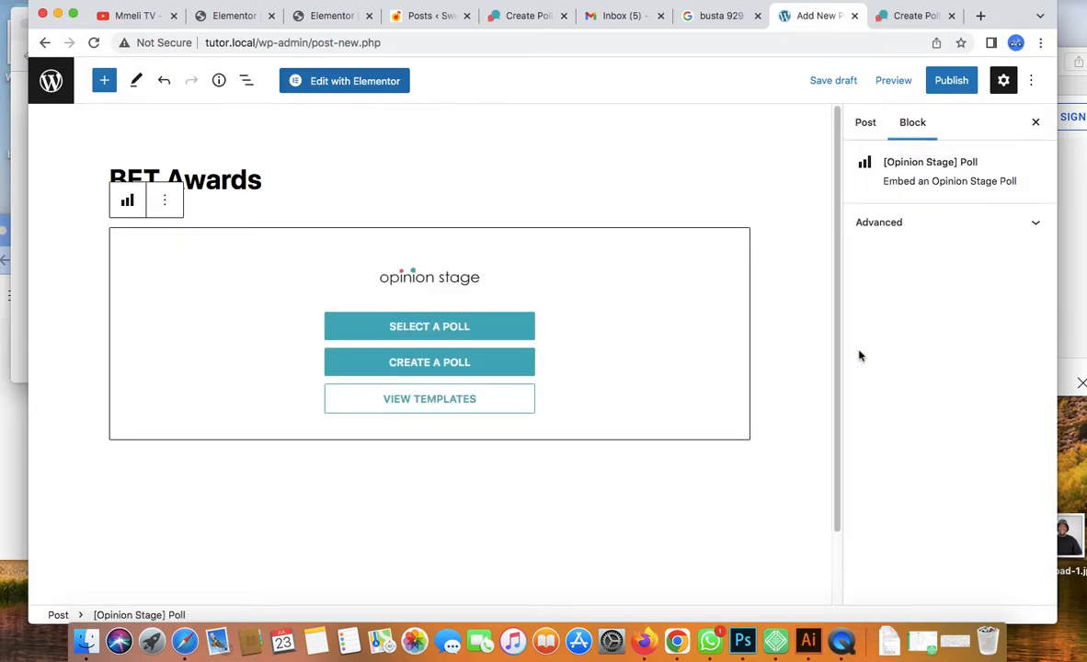
- Insert the existing "Best artist" poll into the Opinion Stage block and look over its preview
click(448, 331)
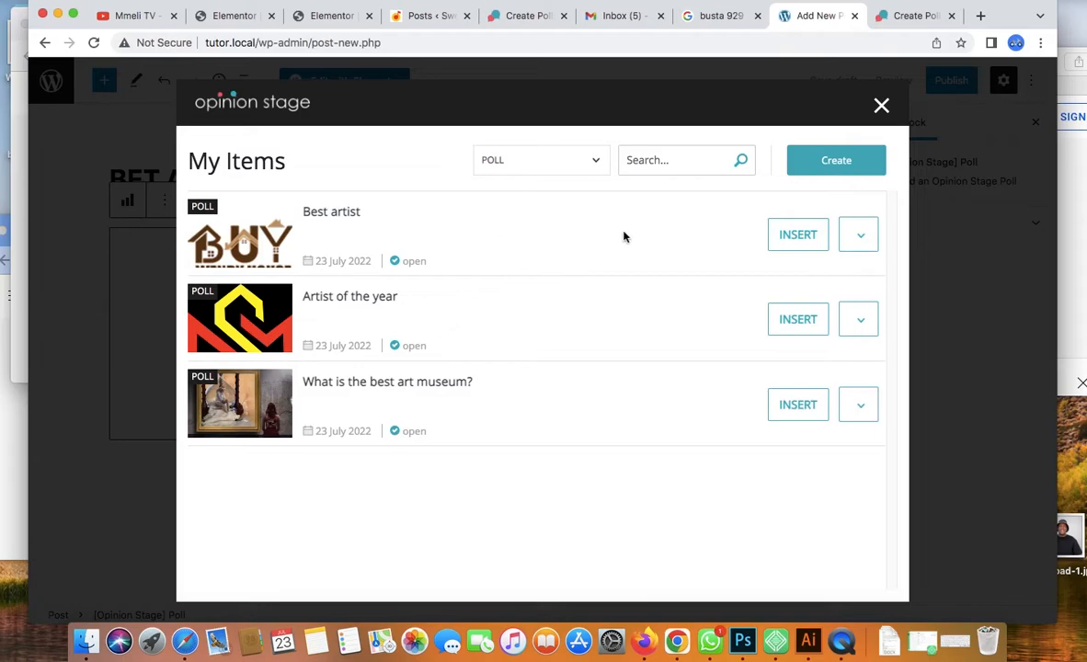
click(795, 237)
drag(838, 237, 817, 286)
mouse_move(725, 329)
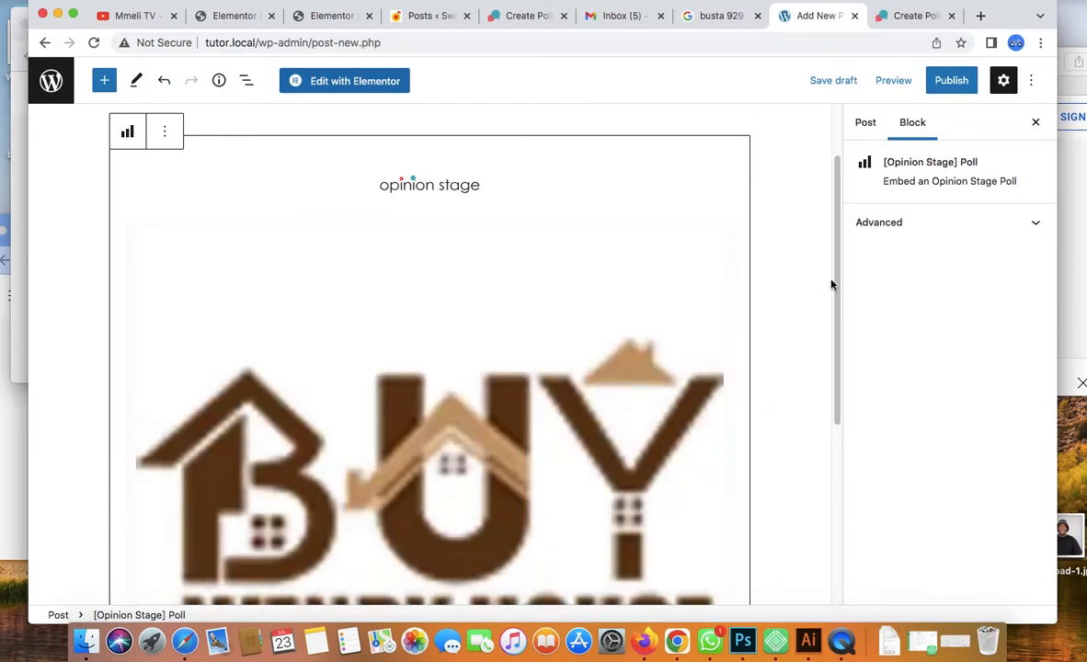
- Publish the BET Awards post and view it on the live site
click(947, 83)
click(897, 82)
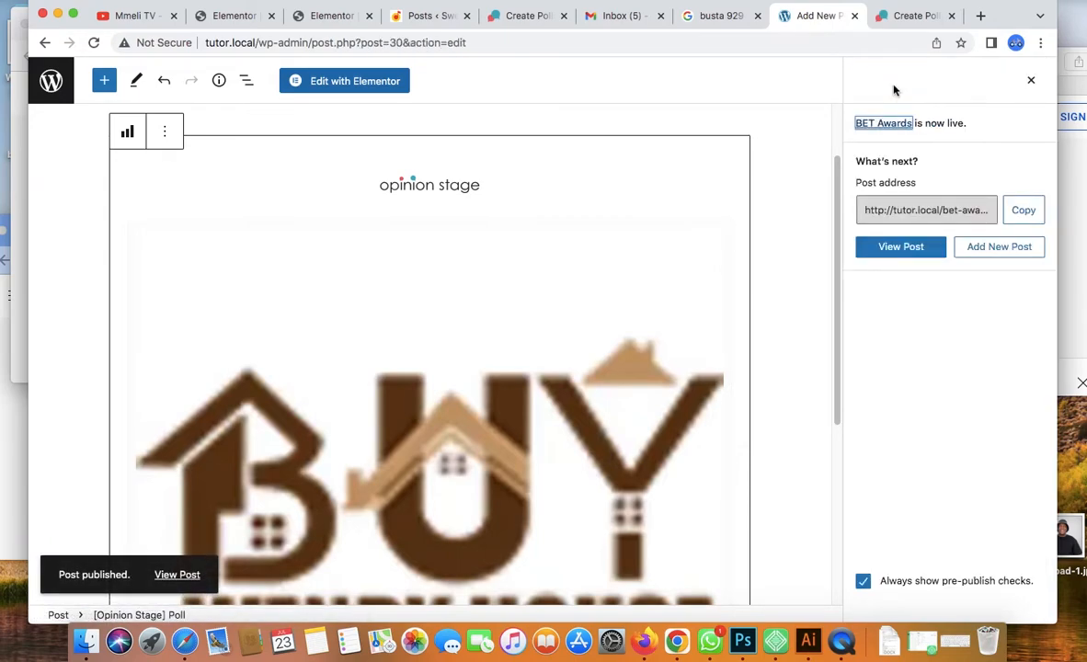
click(913, 250)
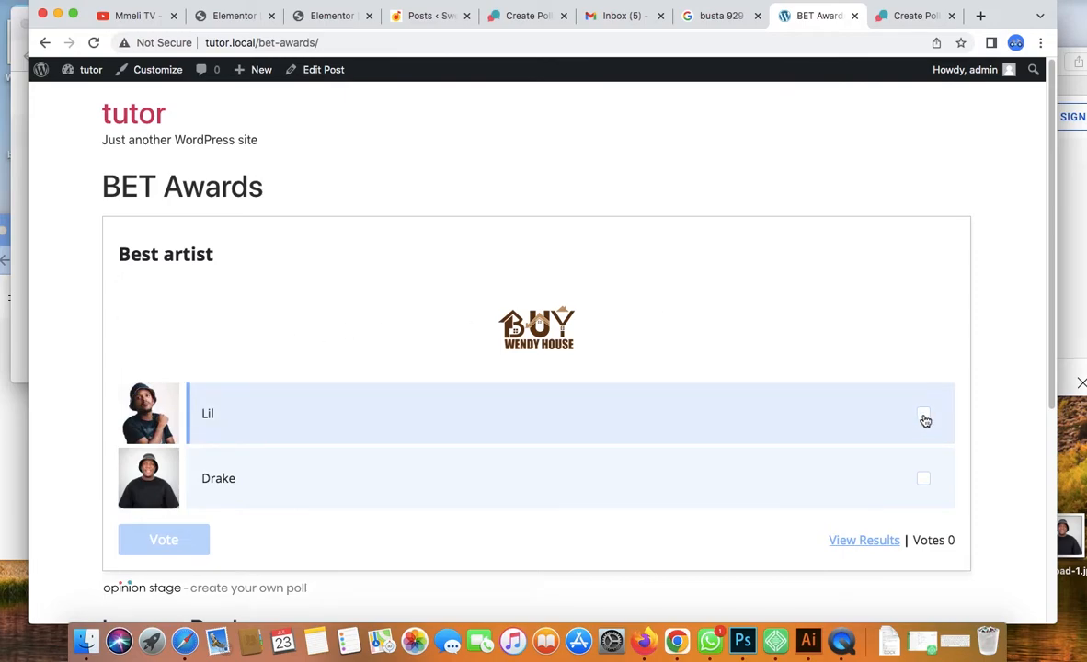
- Vote for "Lil" in the published "Best artist" poll and check the results for each answer
click(923, 416)
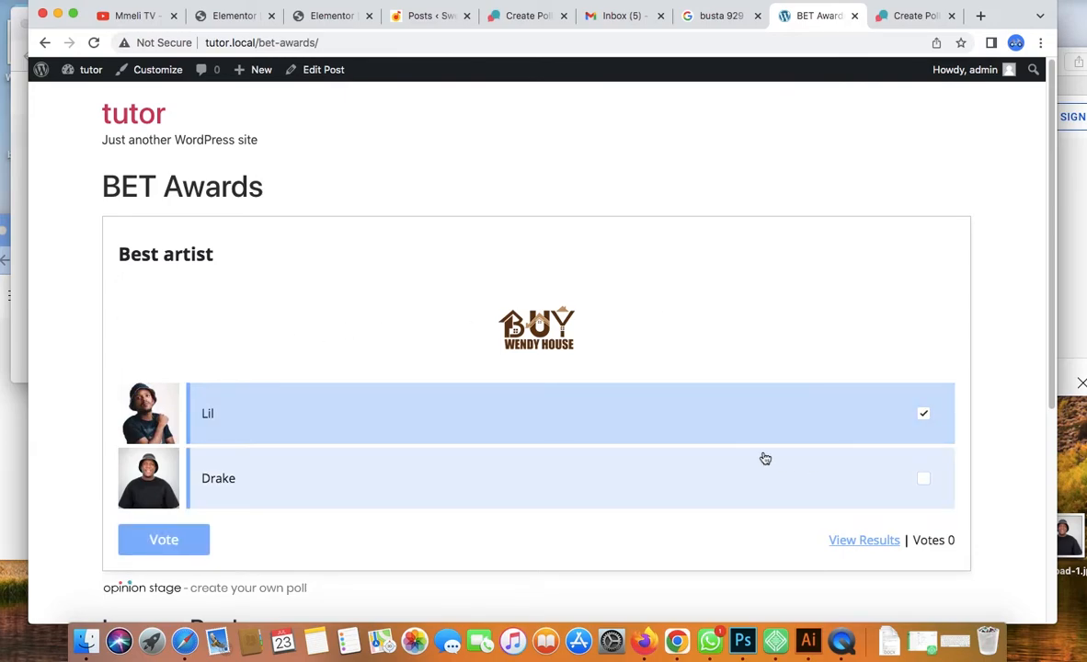
click(162, 541)
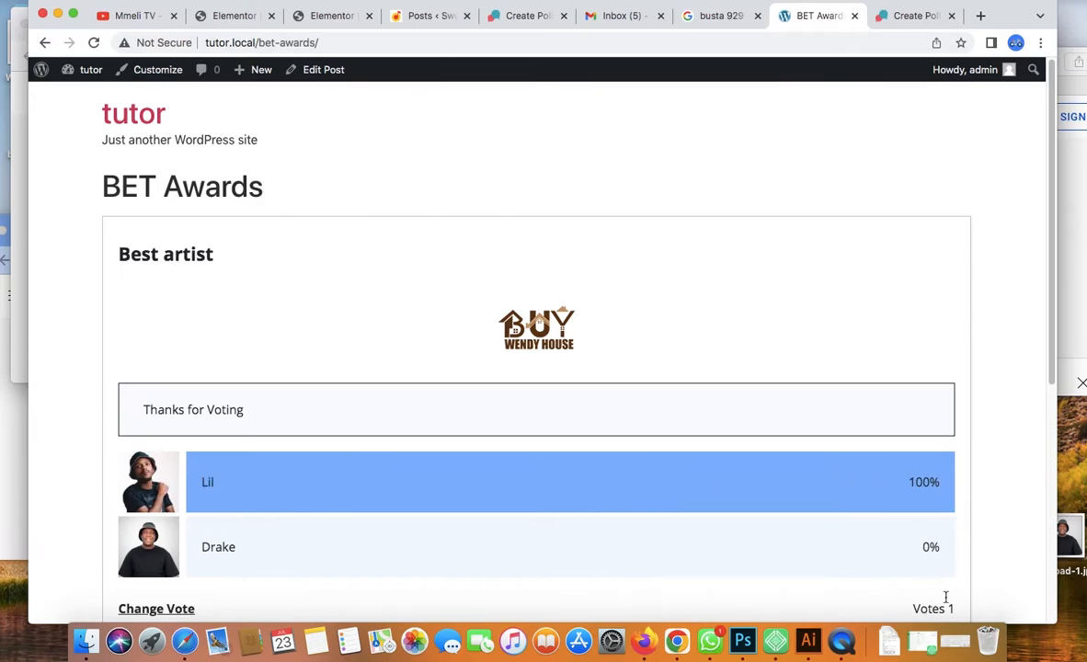
drag(1048, 376, 1049, 406)
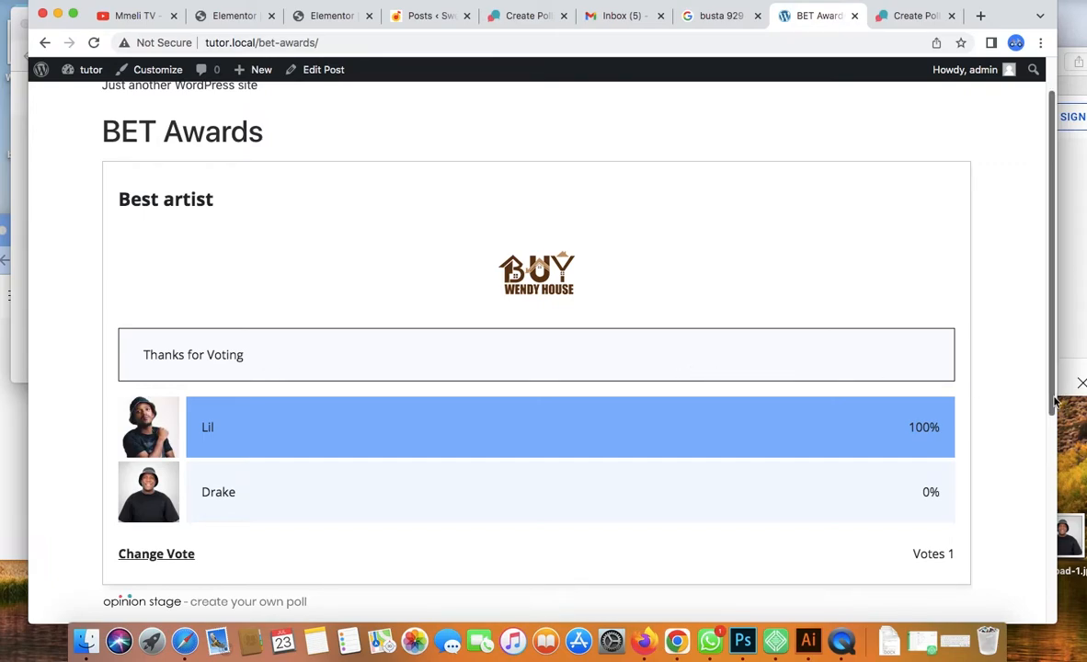
mouse_move(1053, 402)
mouse_down()
mouse_move(1055, 498)
mouse_move(1042, 400)
mouse_up()
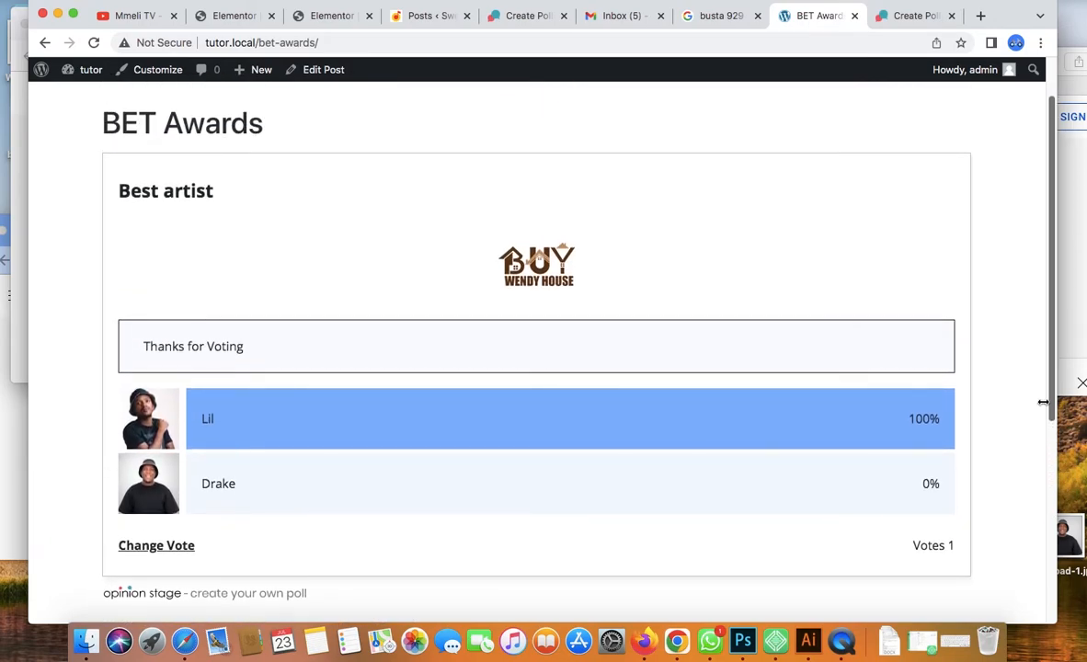
mouse_move(514, 404)
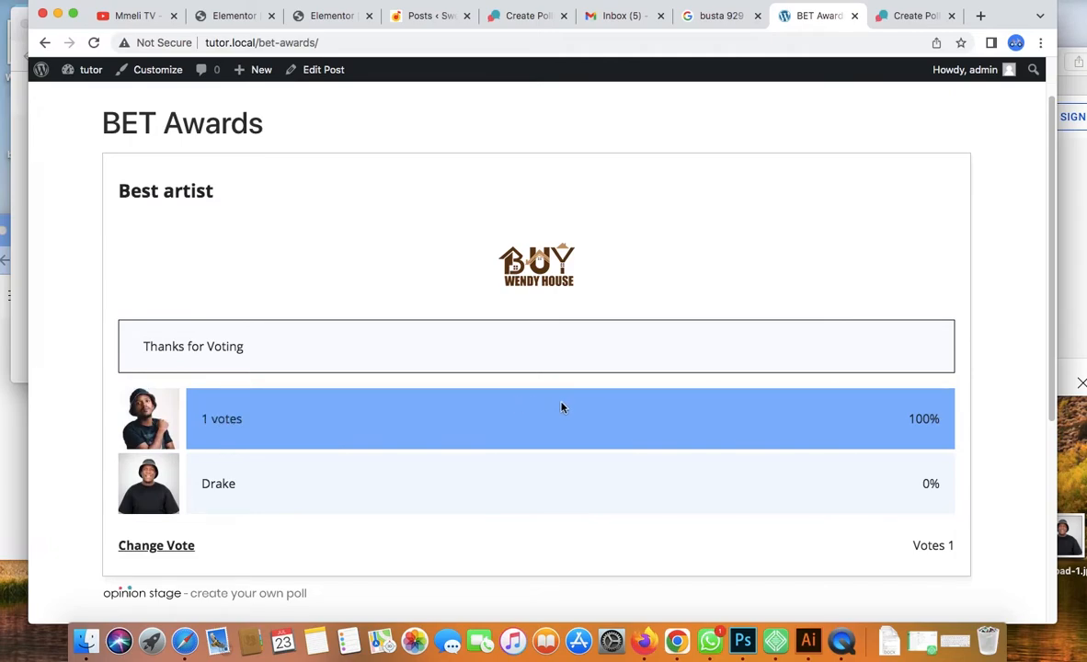